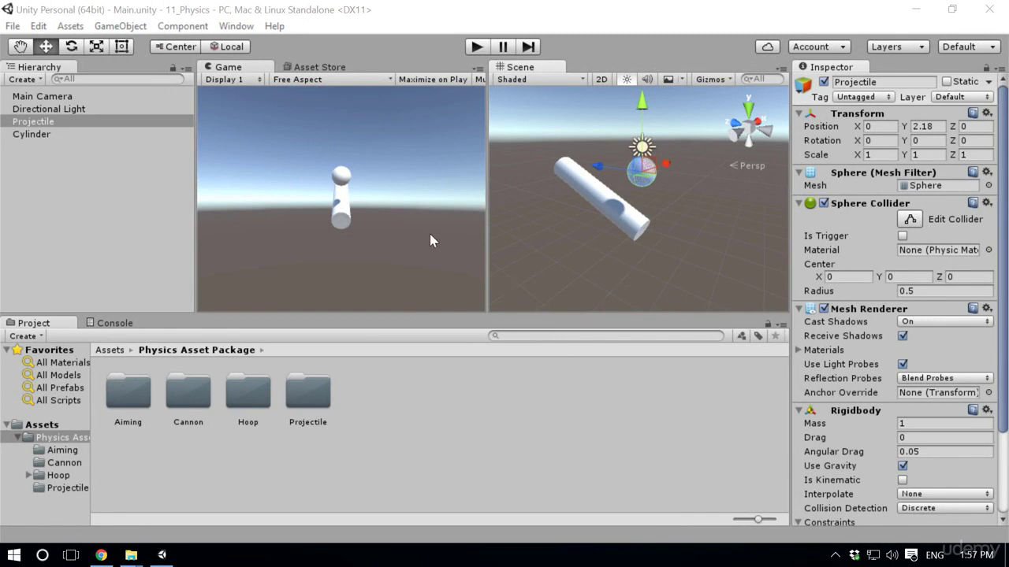
Step: Play the finished demo scene to watch the sphere bounce
left_click(476, 47)
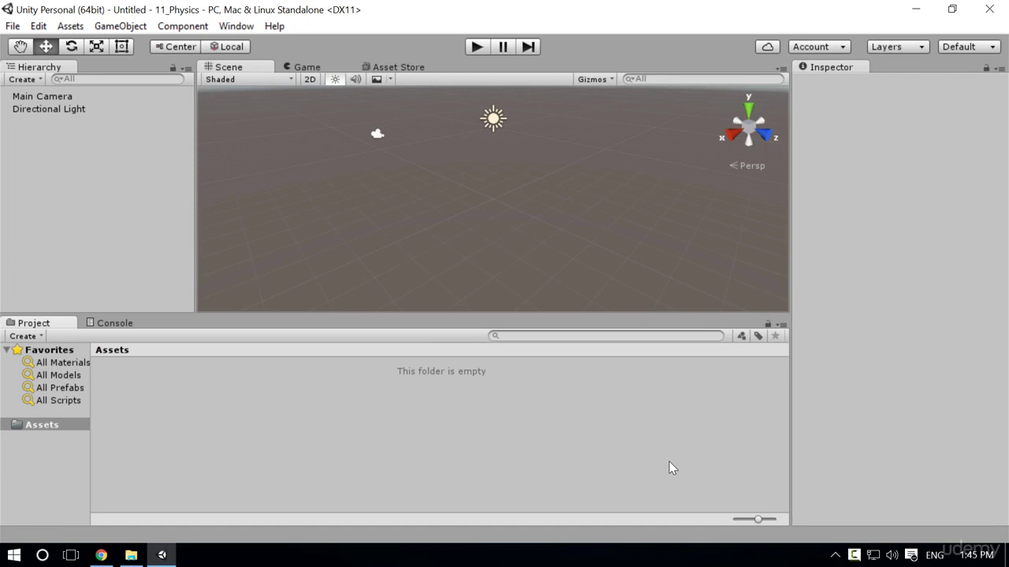
Step: On the Udemy lecture, find Section 11 Physics in the curriculum and download PhysicsAssetPackage.zip
left_click(102, 555)
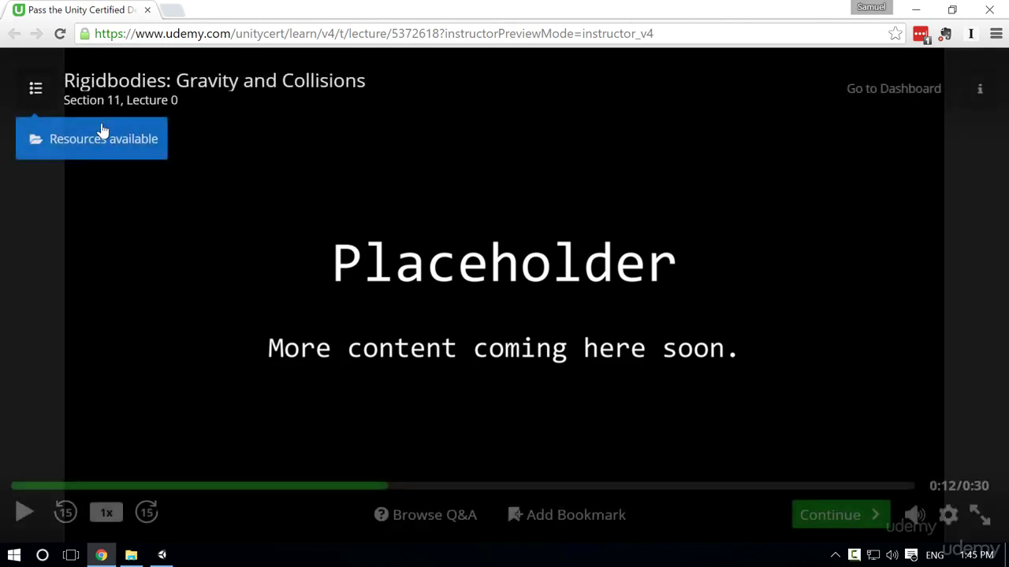
left_click(36, 93)
scroll(182, 252, "down", 3)
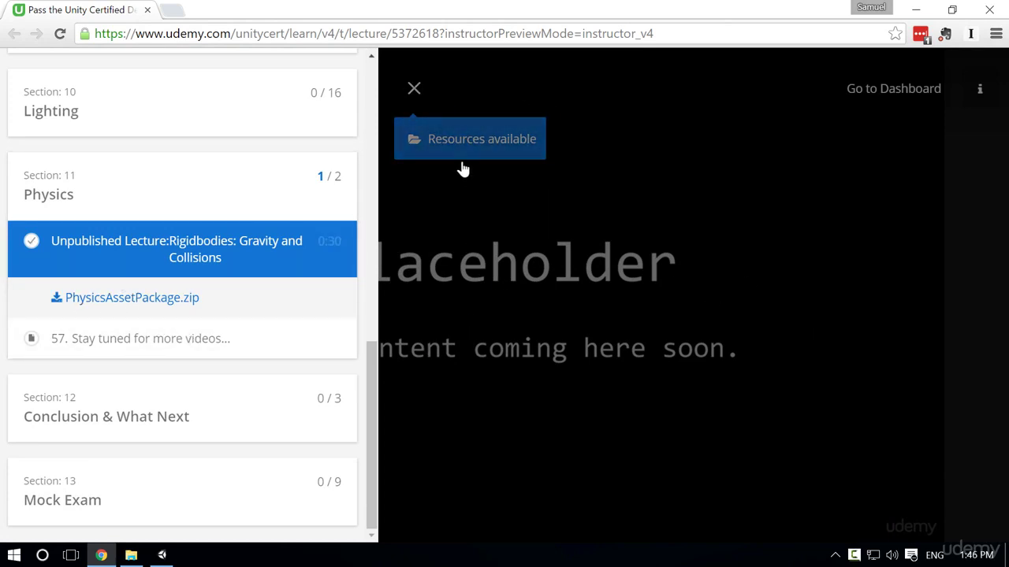
left_click(416, 91)
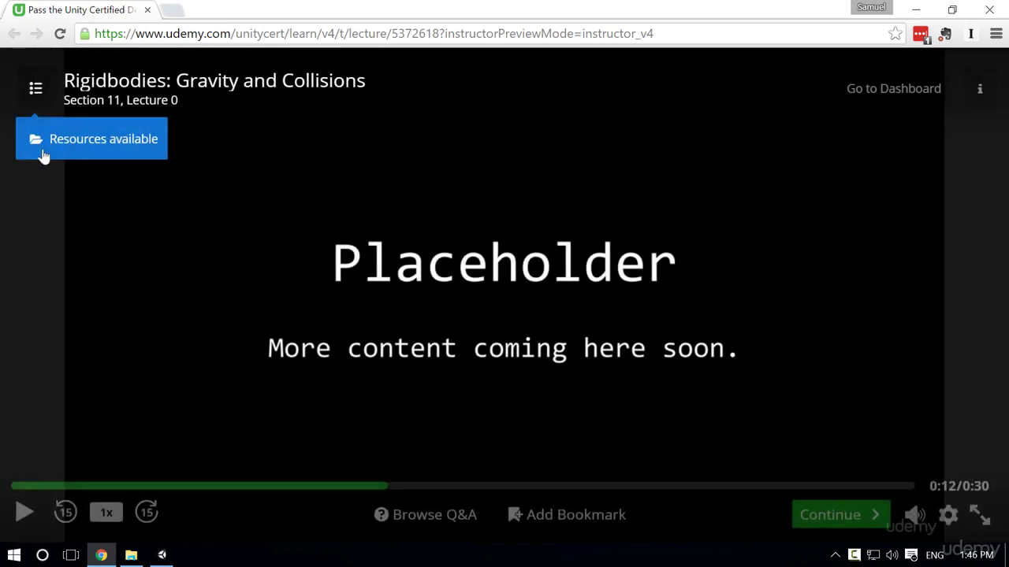
left_click(36, 102)
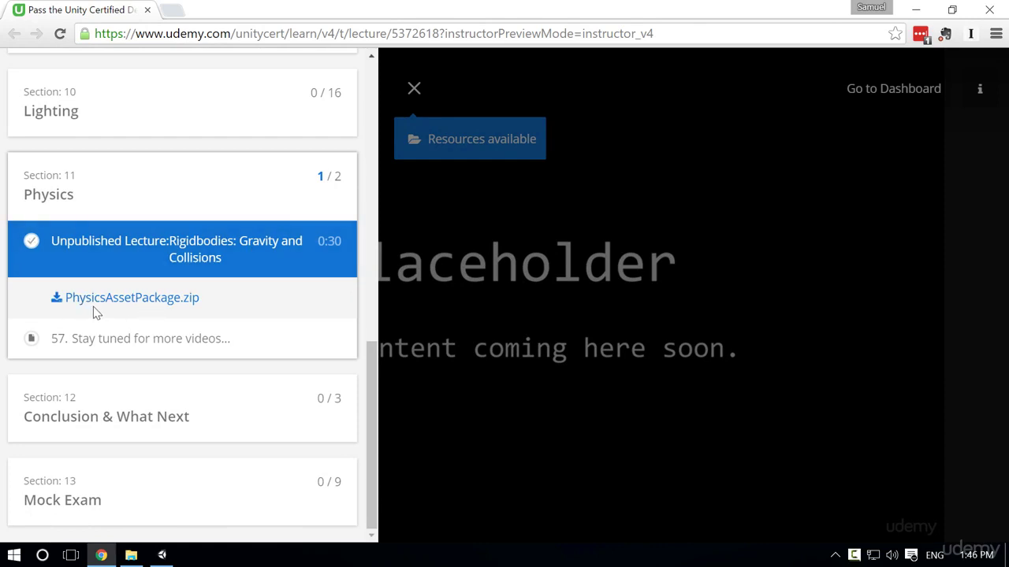
left_click(182, 307)
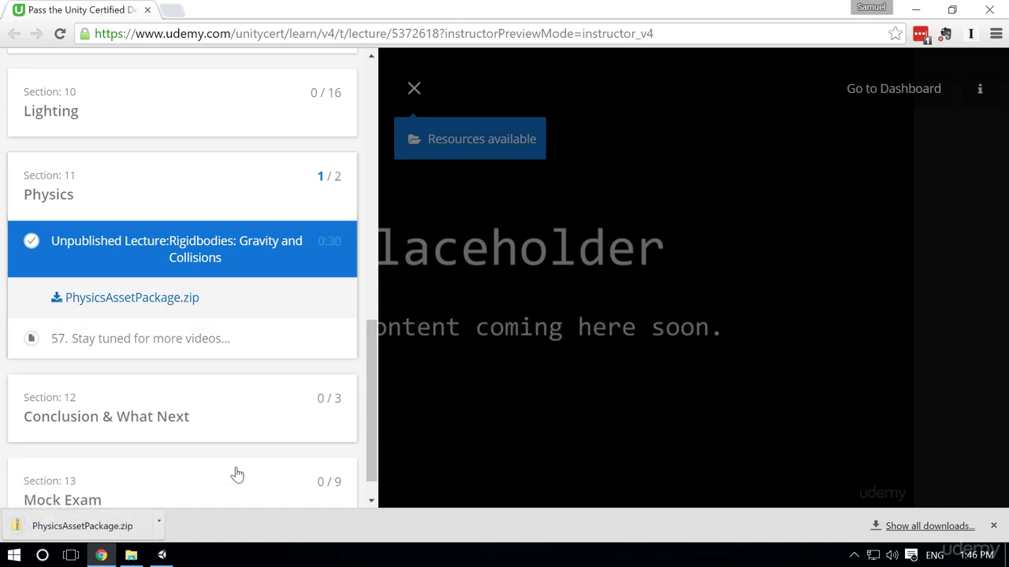
Step: Extract all of PhysicsAssetPackage.zip into the suggested Downloads folder
left_click(132, 529)
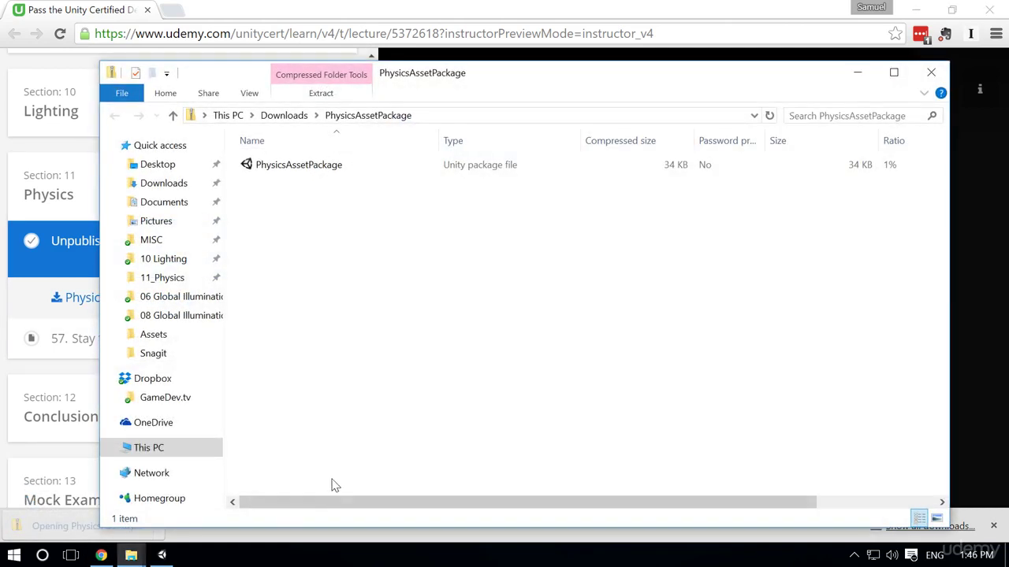
left_click(325, 95)
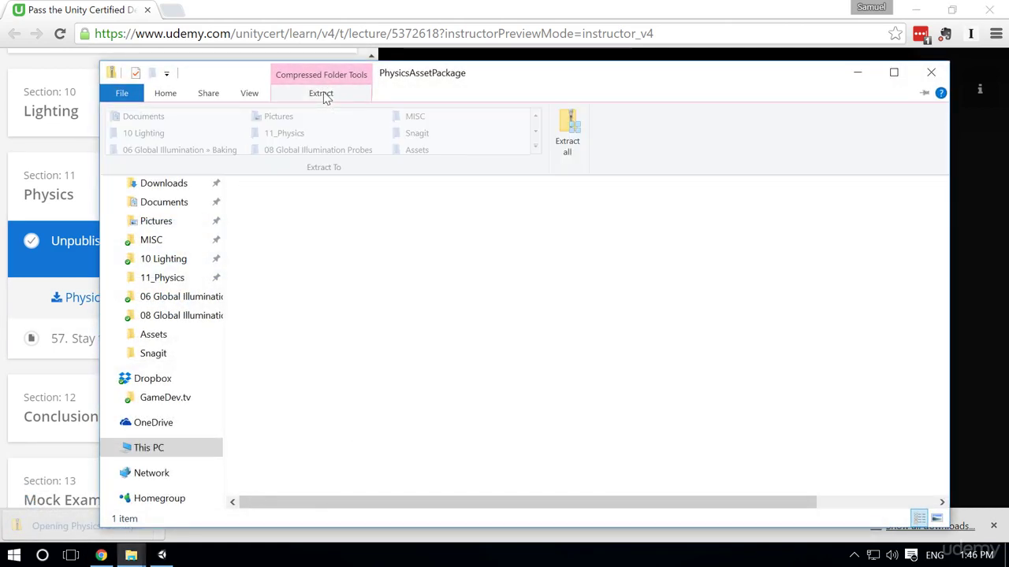
left_click(576, 155)
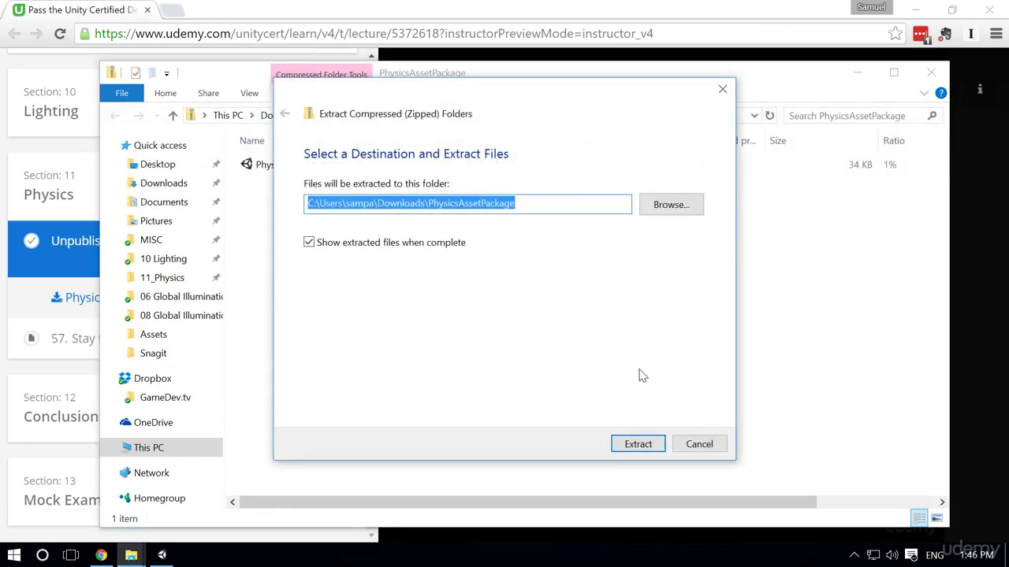
left_click(640, 446)
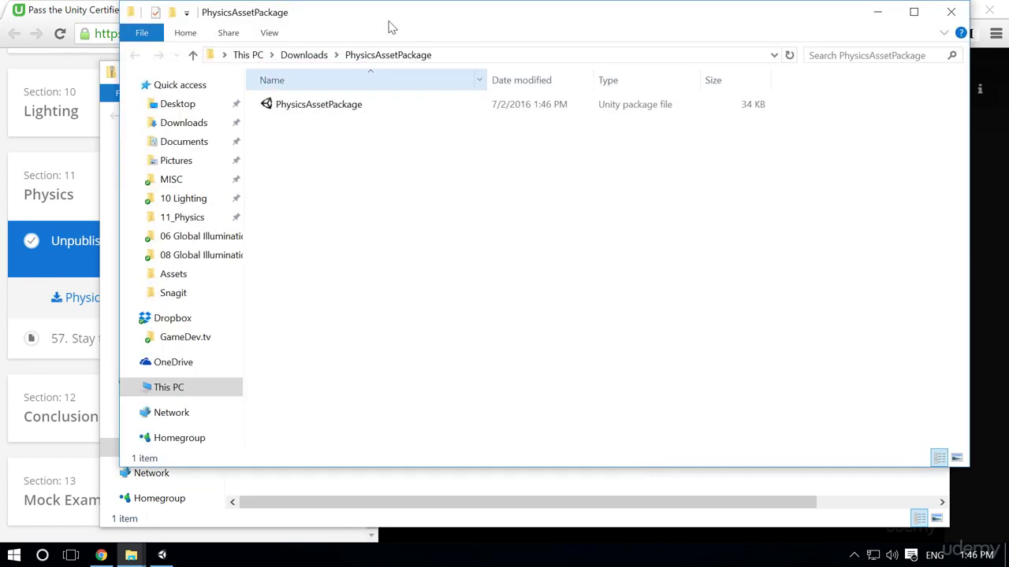
Step: Close the compressed folder window and return to the Unity editor
left_click_drag(385, 11, 379, 47)
left_click(107, 136)
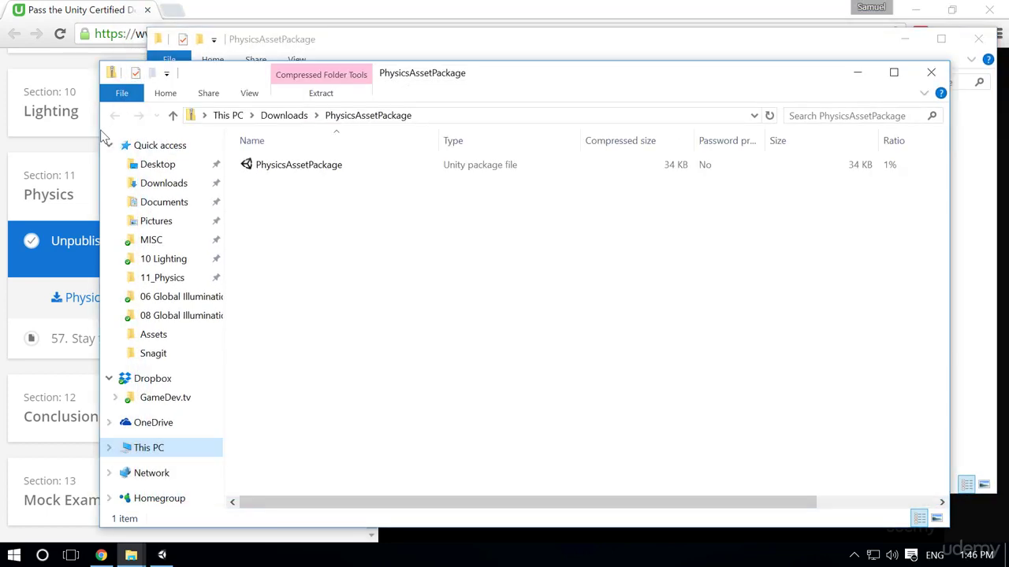
left_click(931, 72)
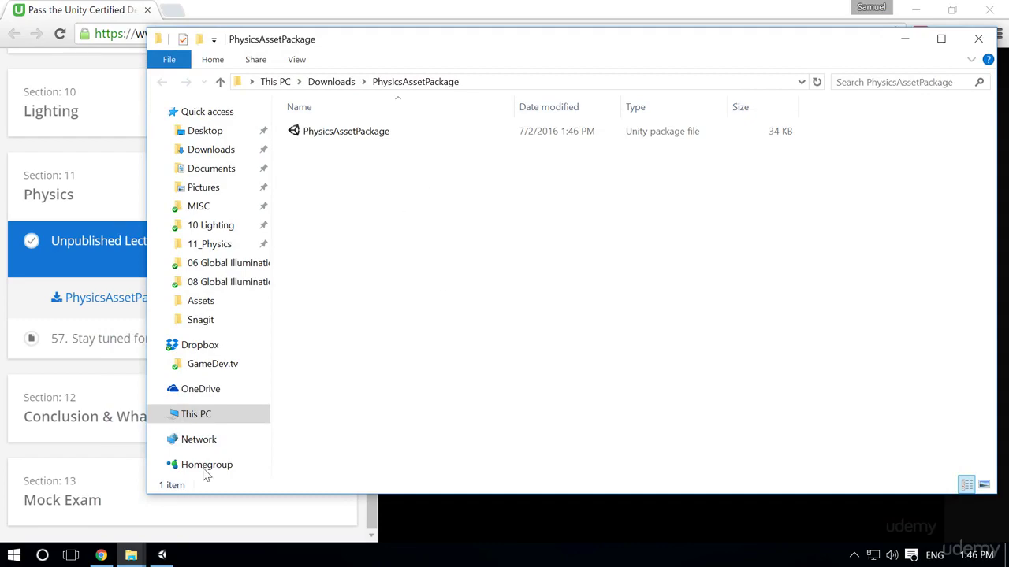
left_click(161, 555)
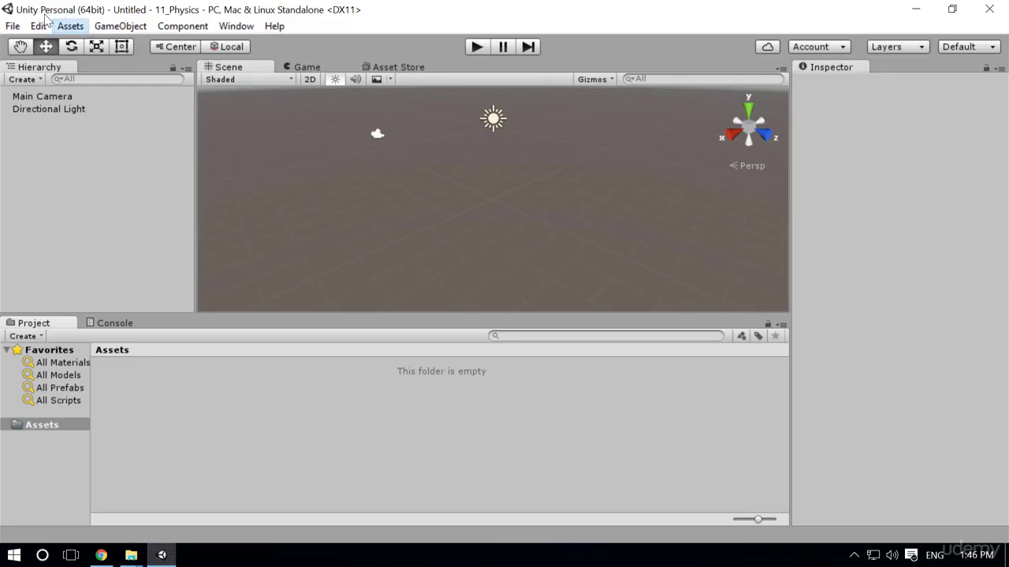
Step: Import PhysicsAssetPackage.unitypackage from Downloads as a custom package, including all files
left_click(70, 26)
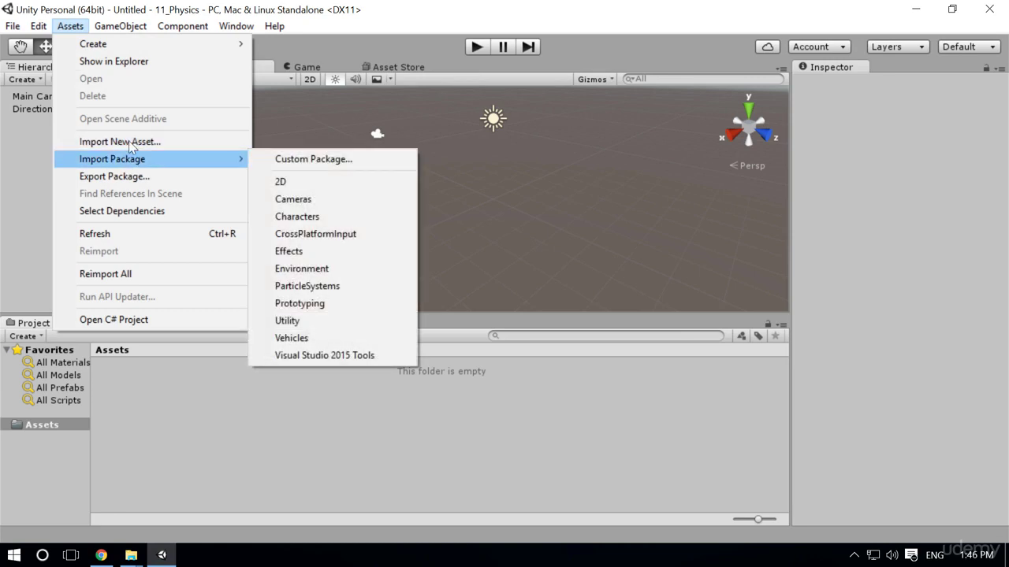
mouse_move(128, 161)
left_click(376, 161)
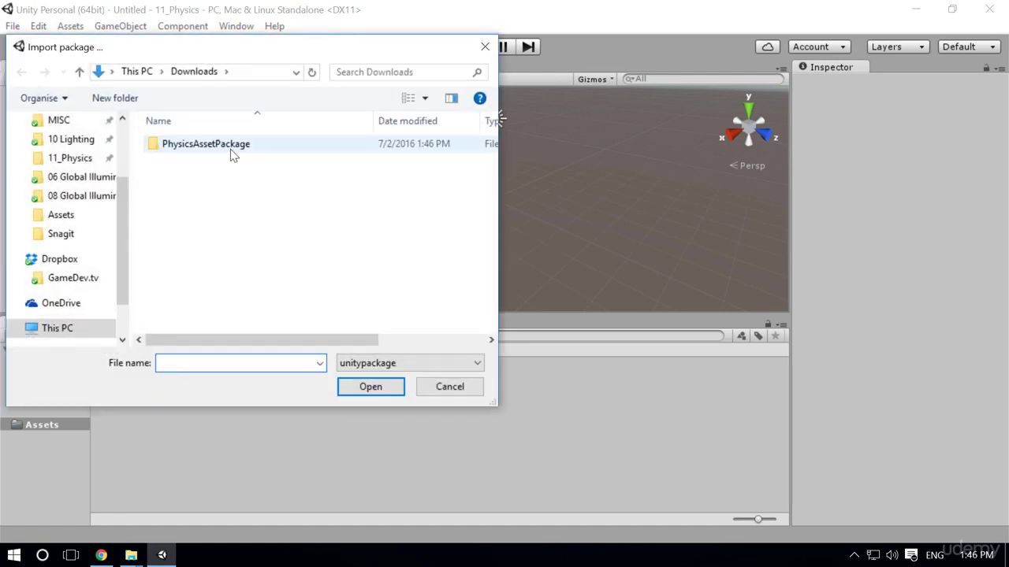
double_click(230, 152)
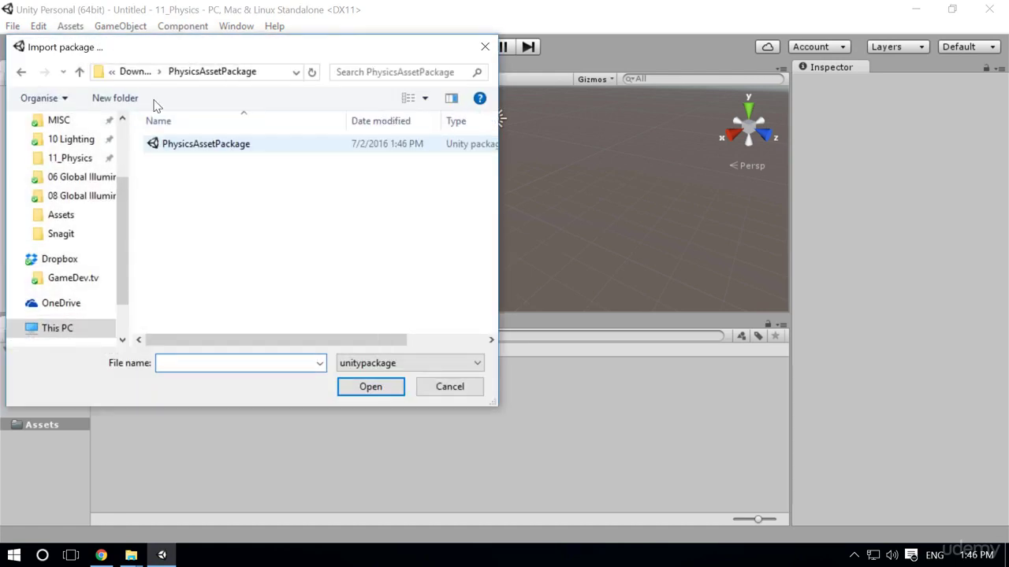
left_click(227, 147)
left_click(369, 389)
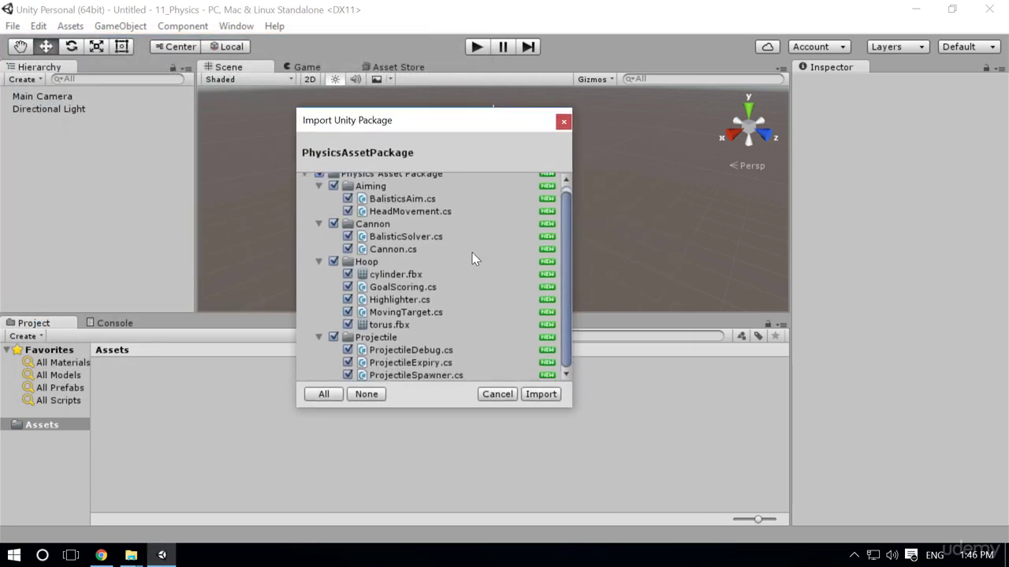
scroll(472, 350, "up", 1)
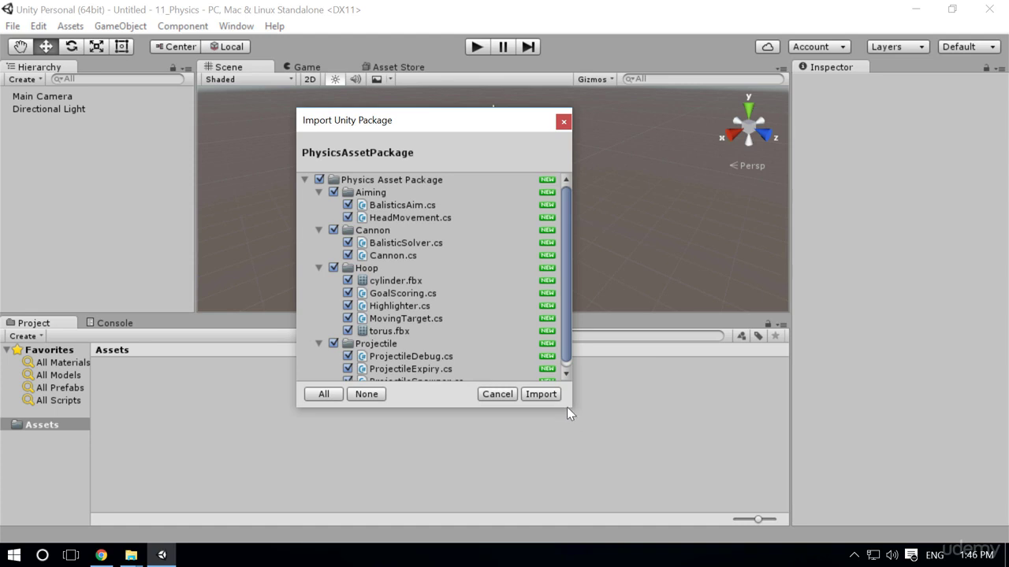
left_click(540, 394)
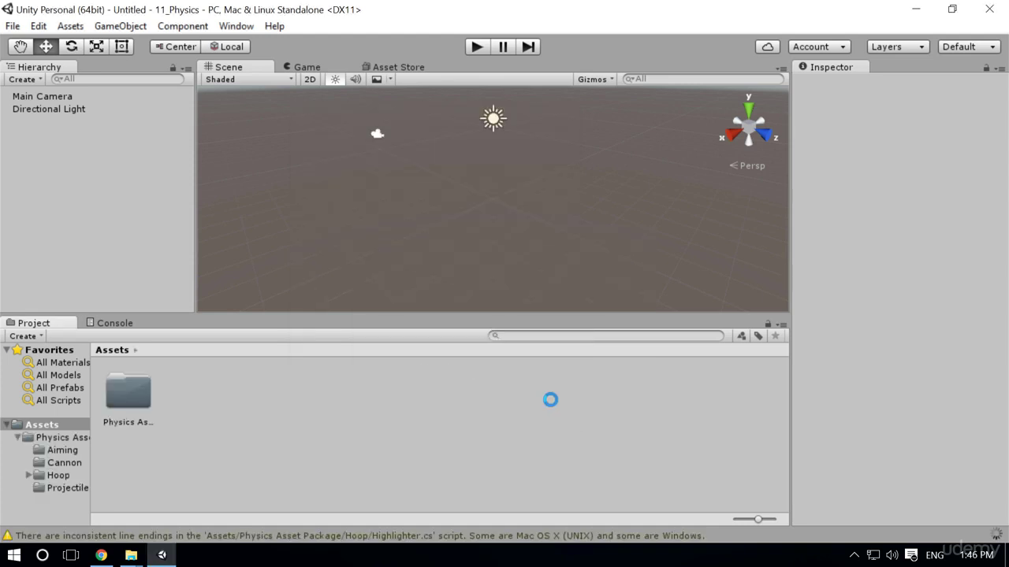
double_click(125, 418)
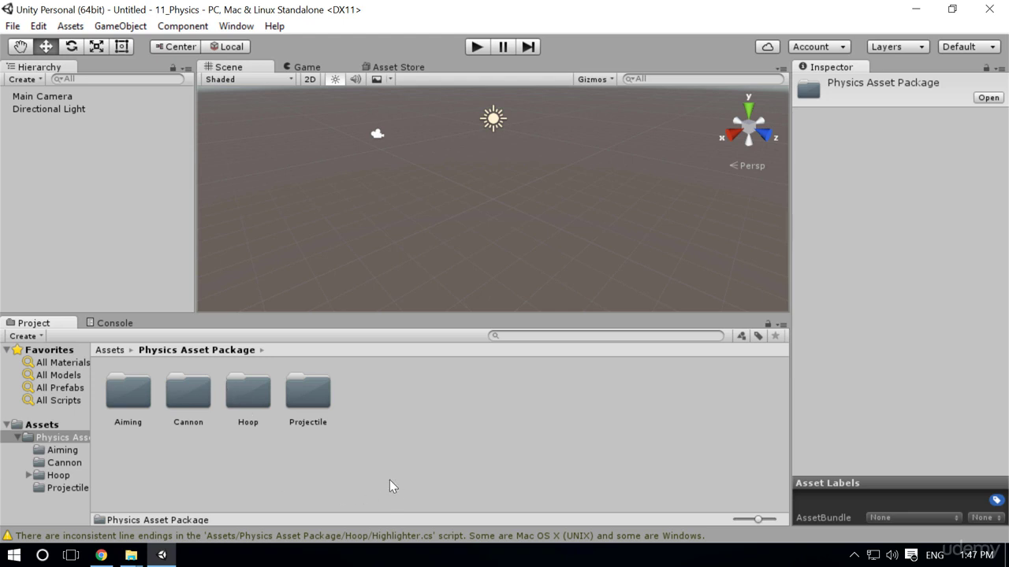
Step: Add a 3D sphere to the scene and name it Projectile
right_click(76, 139)
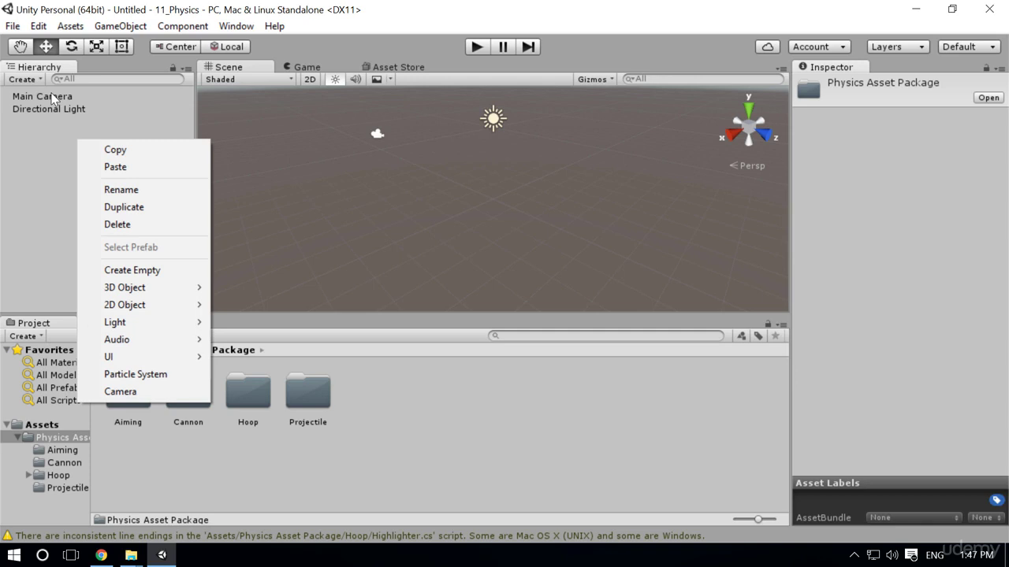
mouse_move(142, 289)
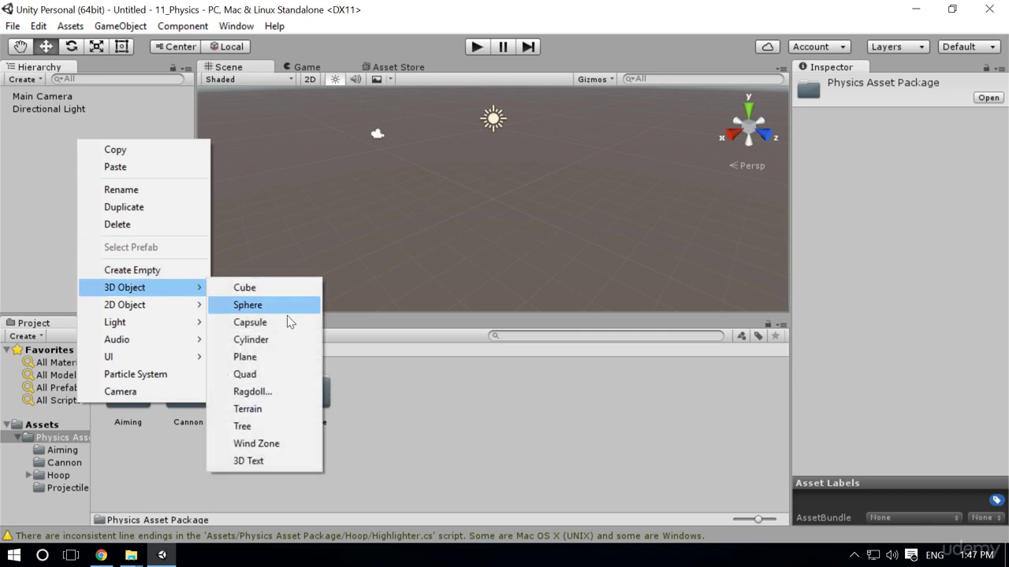
left_click(277, 307)
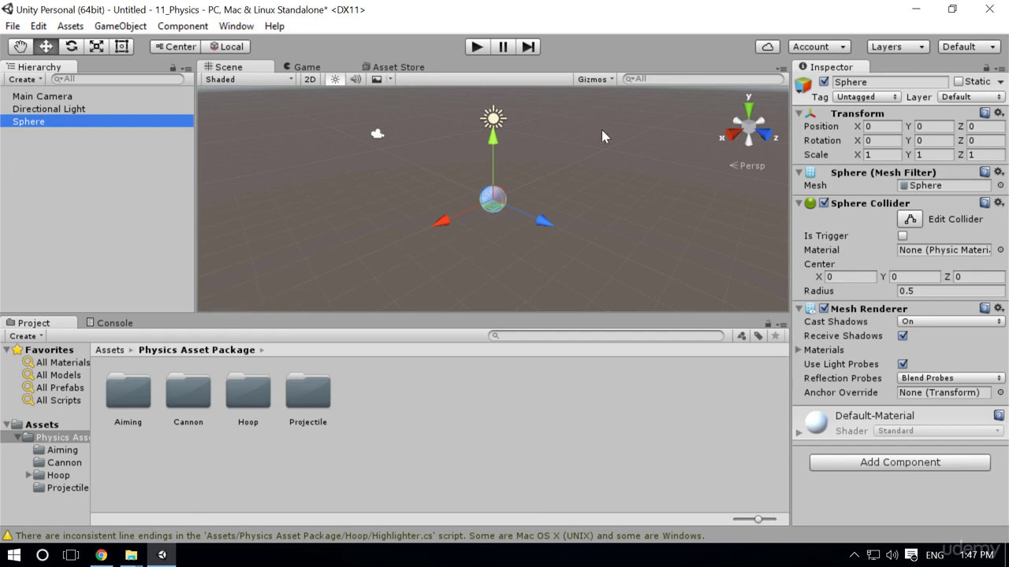
left_click(848, 83)
type("Projectile")
key("Return")
Step: Reselect Projectile and briefly run the scene to test it
left_click(106, 144)
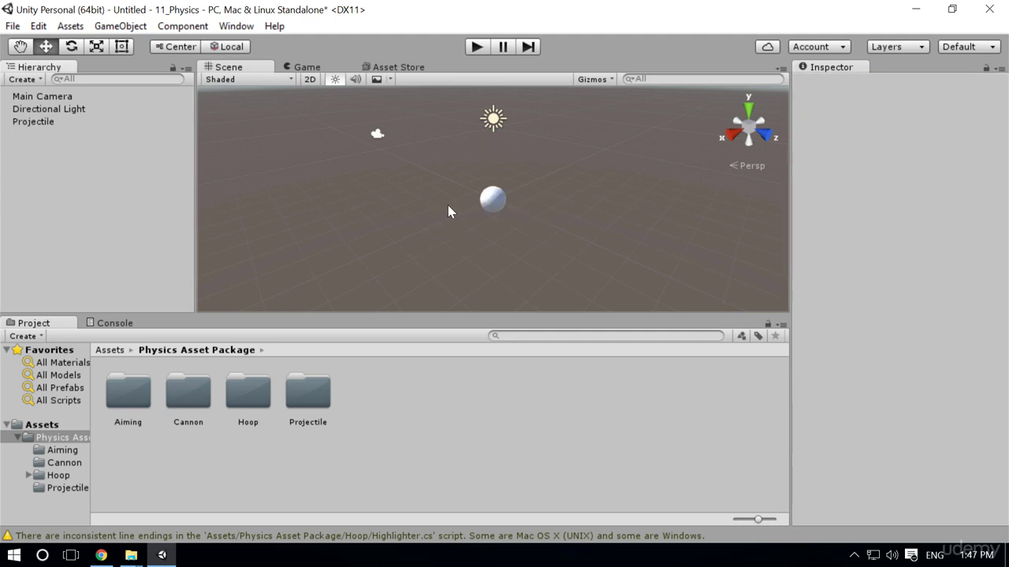
key("ctrl+z")
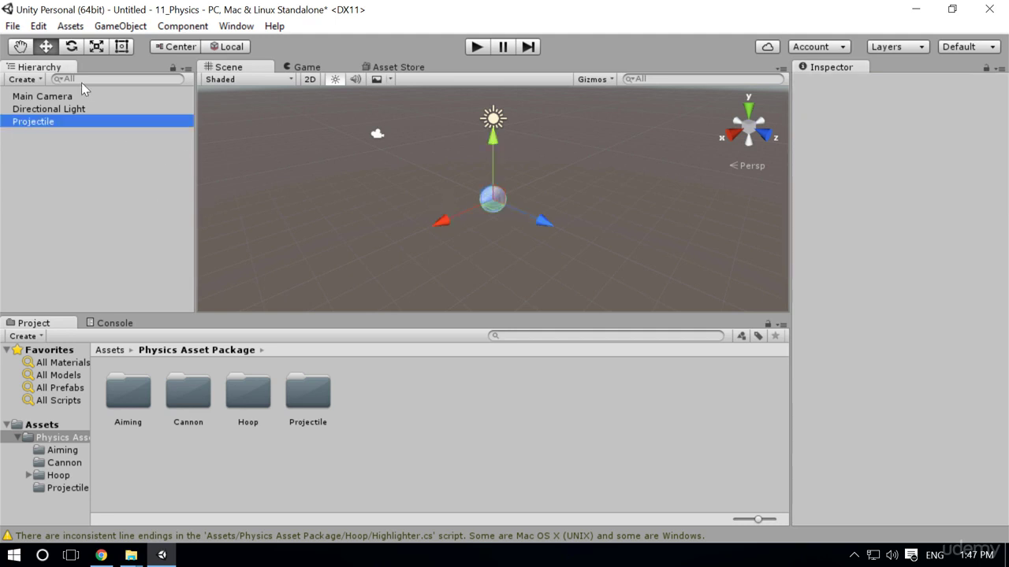
left_click(477, 52)
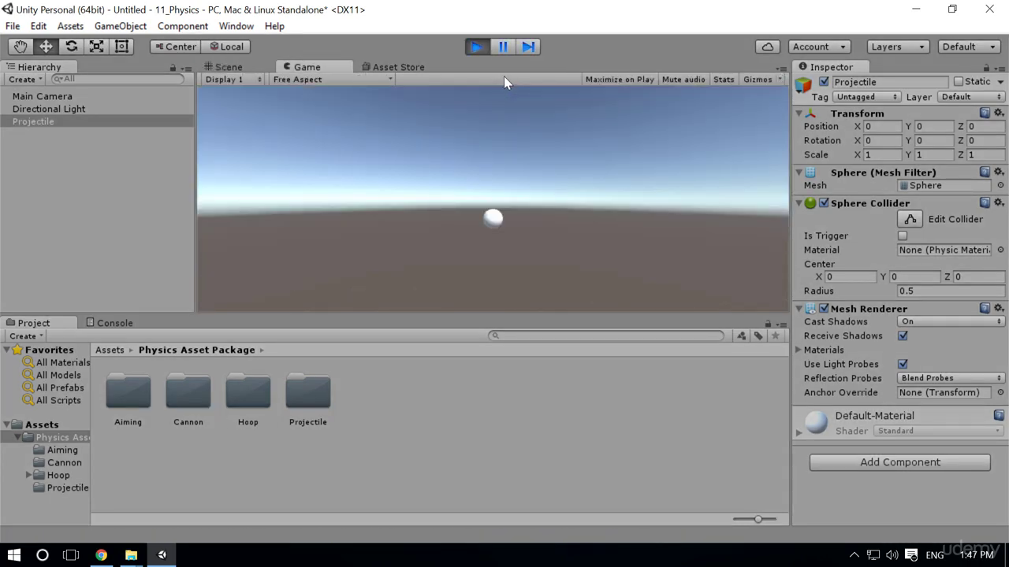
left_click(477, 52)
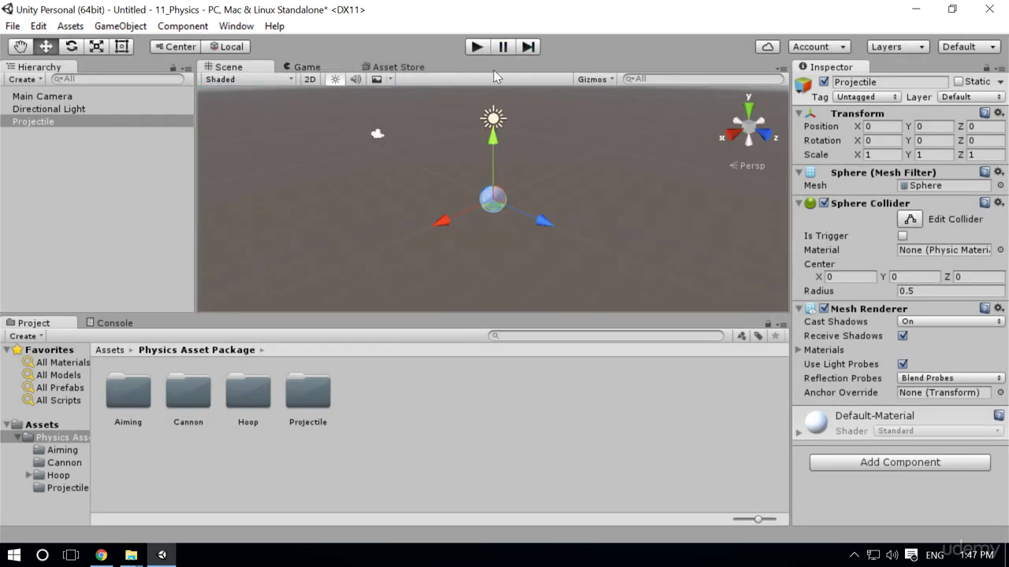
Step: Add a Rigidbody (mass 1, gravity on) to Projectile by searching 'rig'
left_click(914, 463)
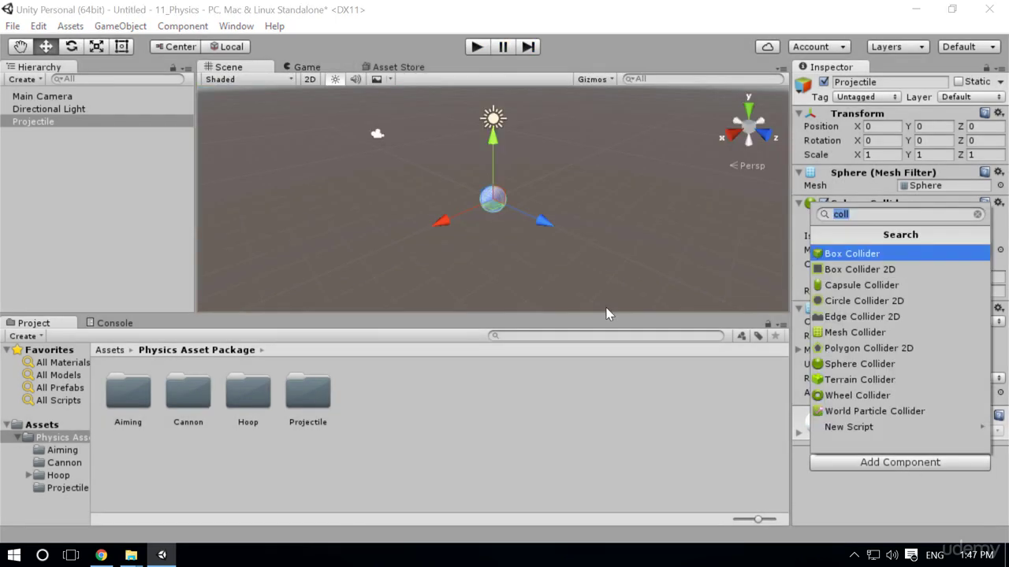
type("rid")
key("BackSpace")
type("g")
key("Return")
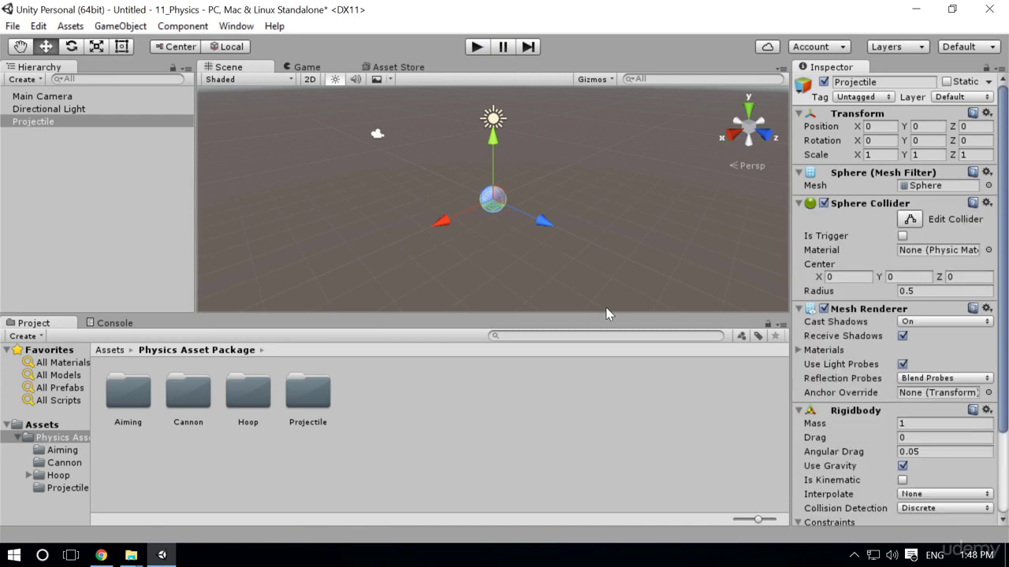
scroll(929, 410, "down", 3)
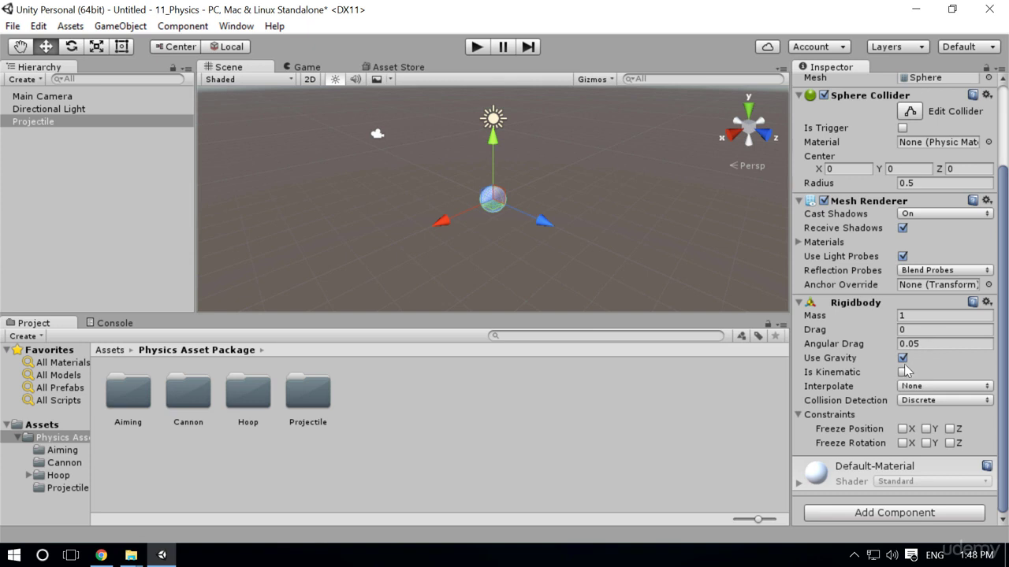
Step: Test-run the scene, then turn off Use Gravity on Projectile's Rigidbody and run again
left_click(474, 49)
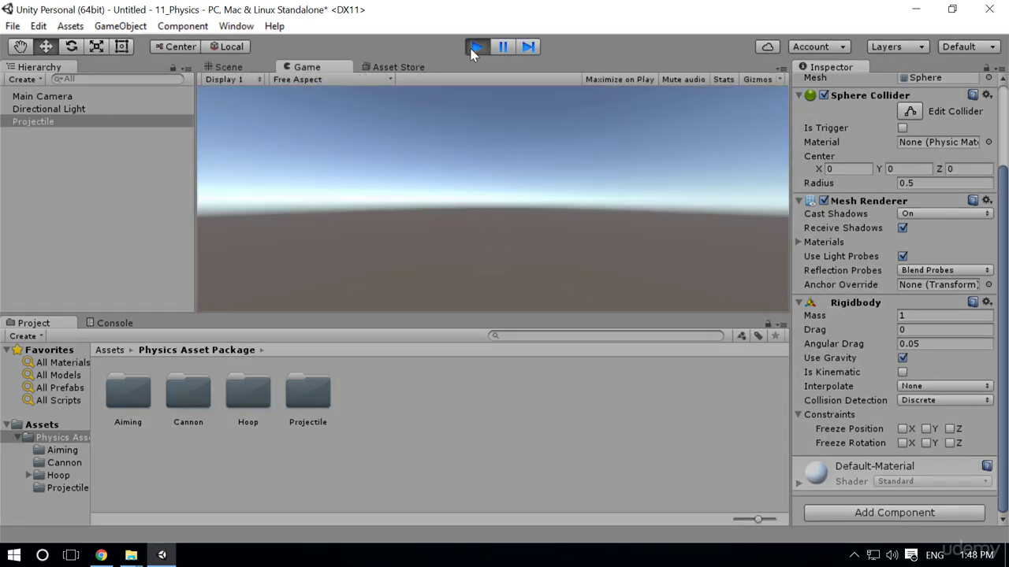
left_click(475, 49)
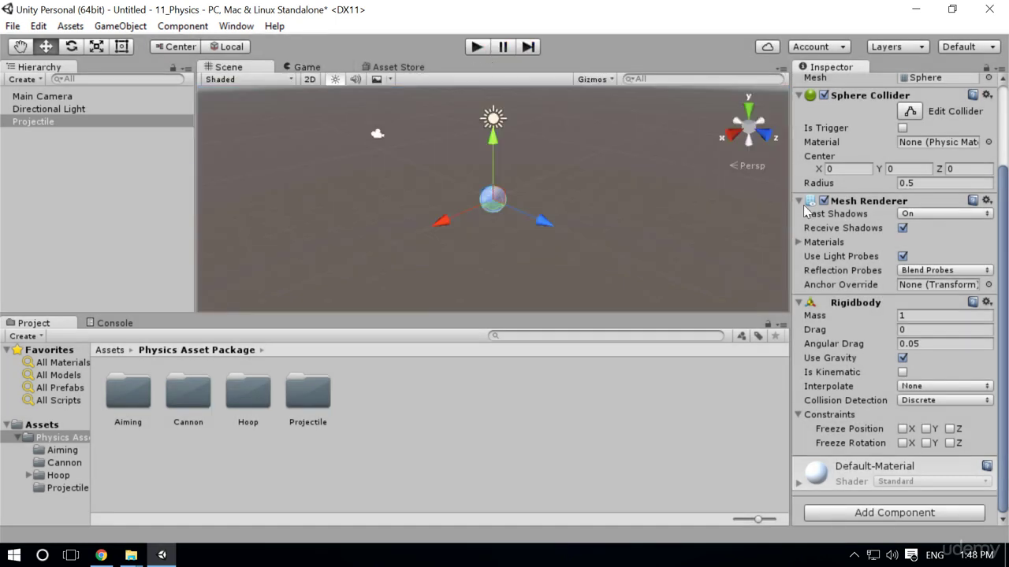
scroll(859, 426, "up", 3)
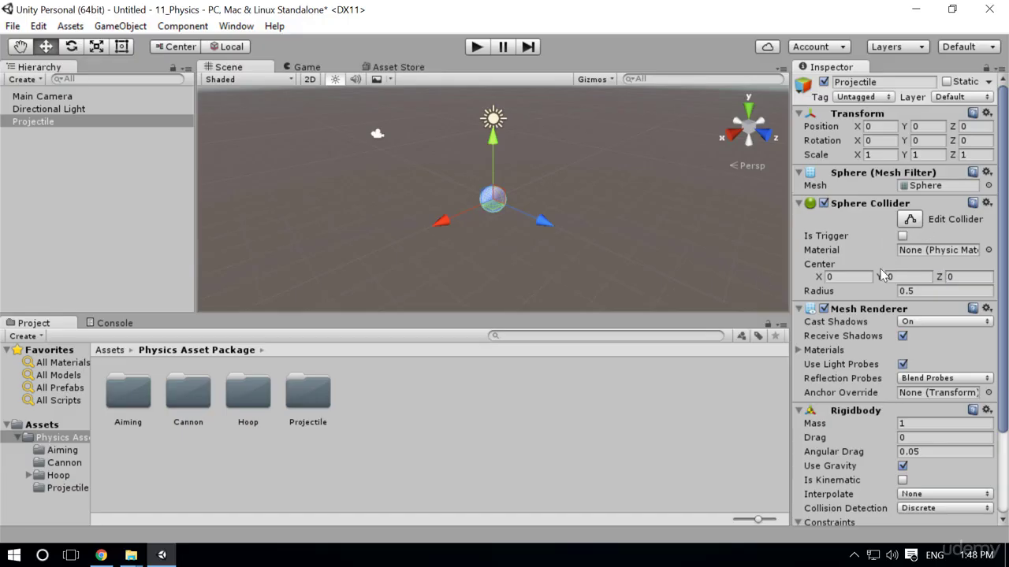
scroll(884, 274, "down", 3)
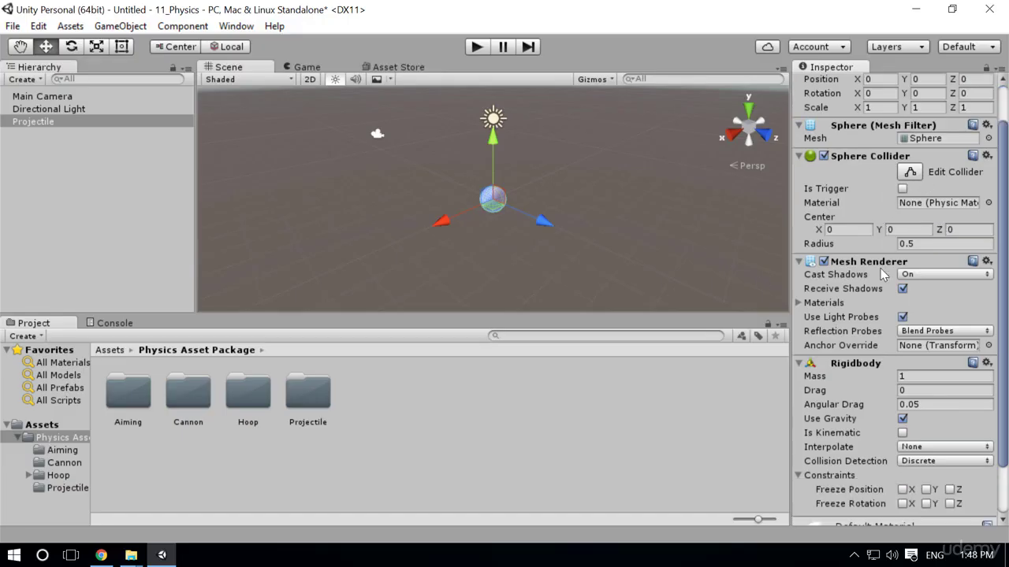
left_click(902, 419)
left_click(477, 47)
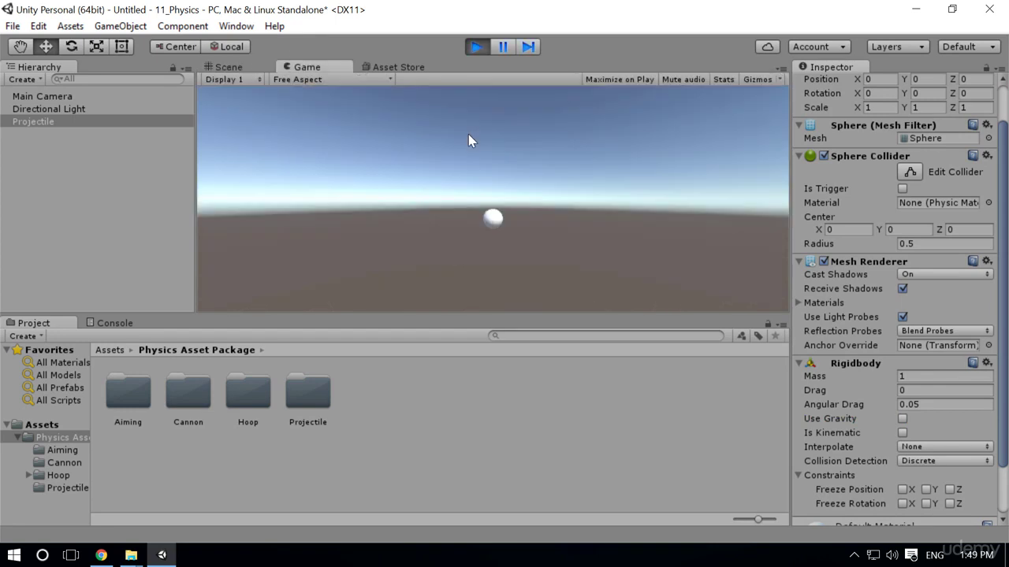
Step: Re-enable Use Gravity, test Is Kinematic in Play mode, then switch kinematic off
left_click(477, 46)
left_click(903, 419)
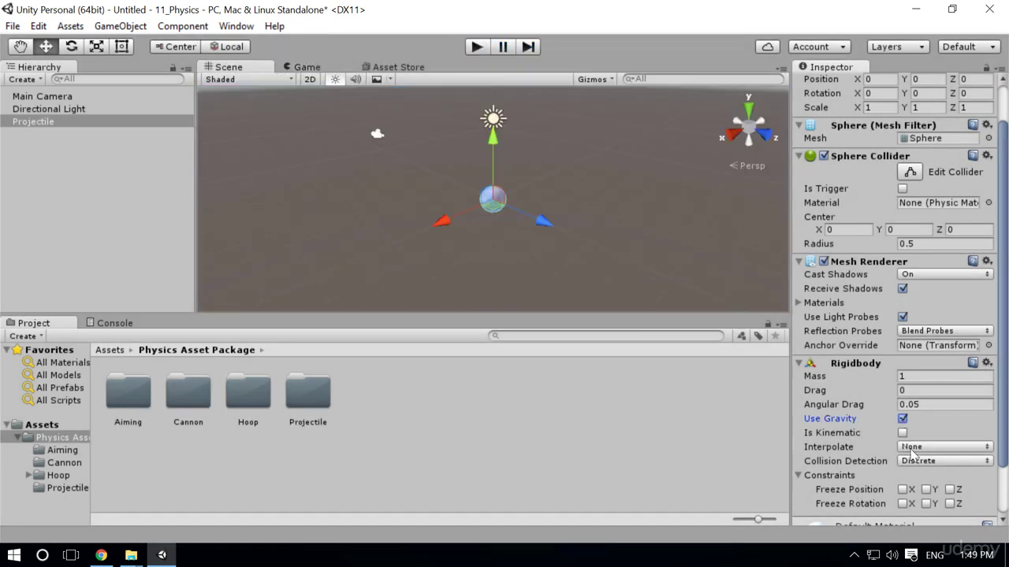
left_click(902, 433)
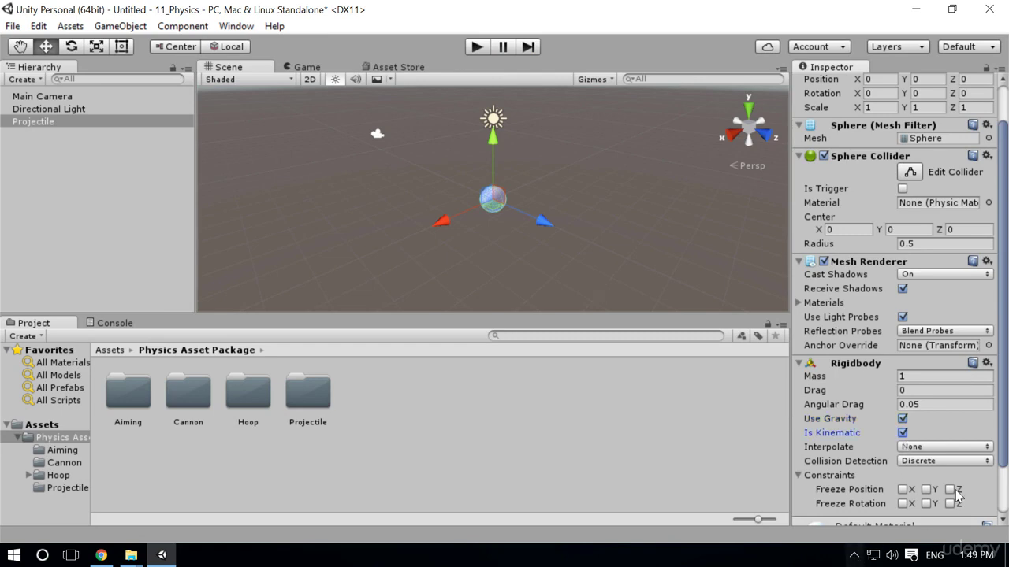
left_click(477, 47)
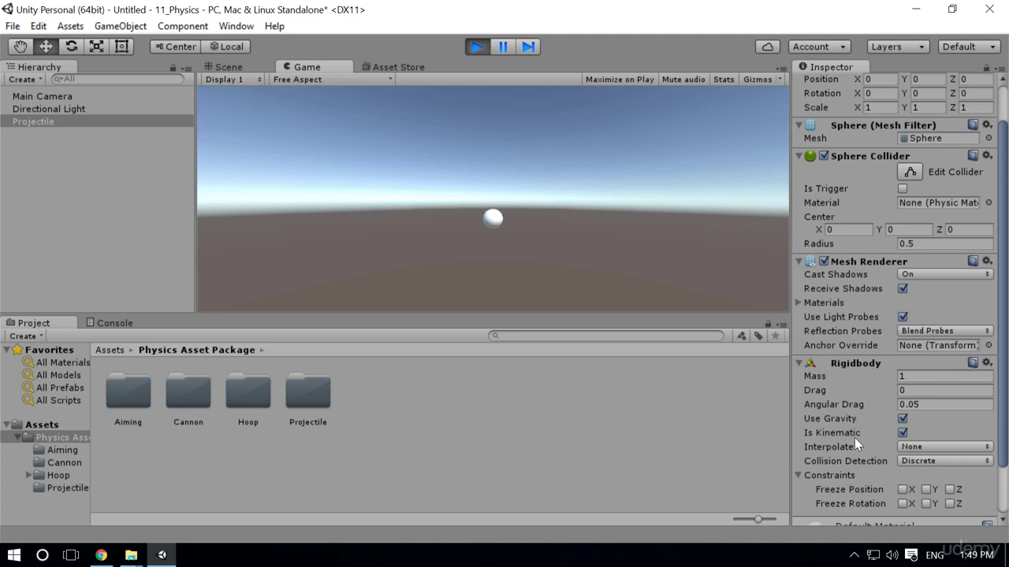
left_click(902, 432)
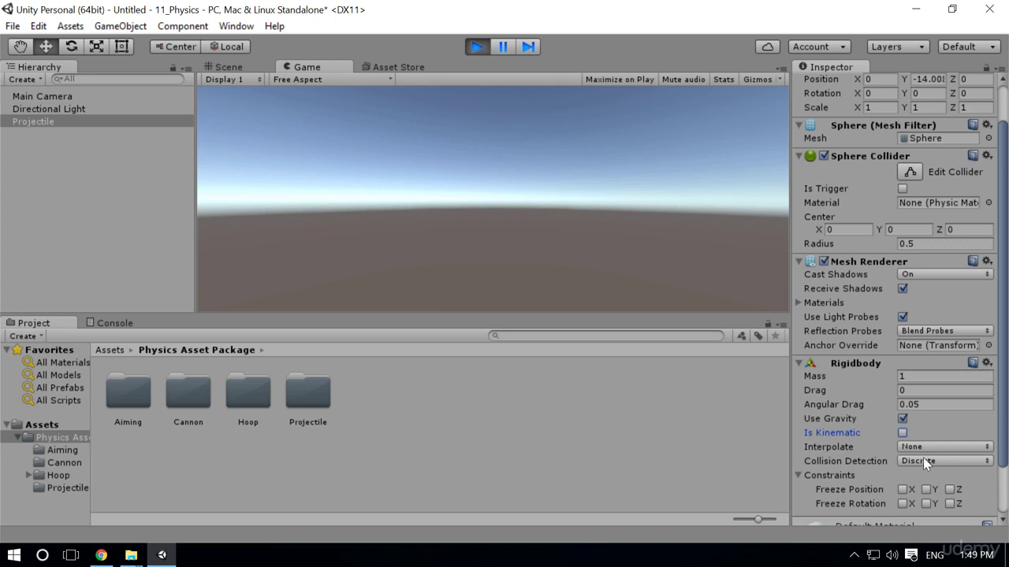
left_click(476, 46)
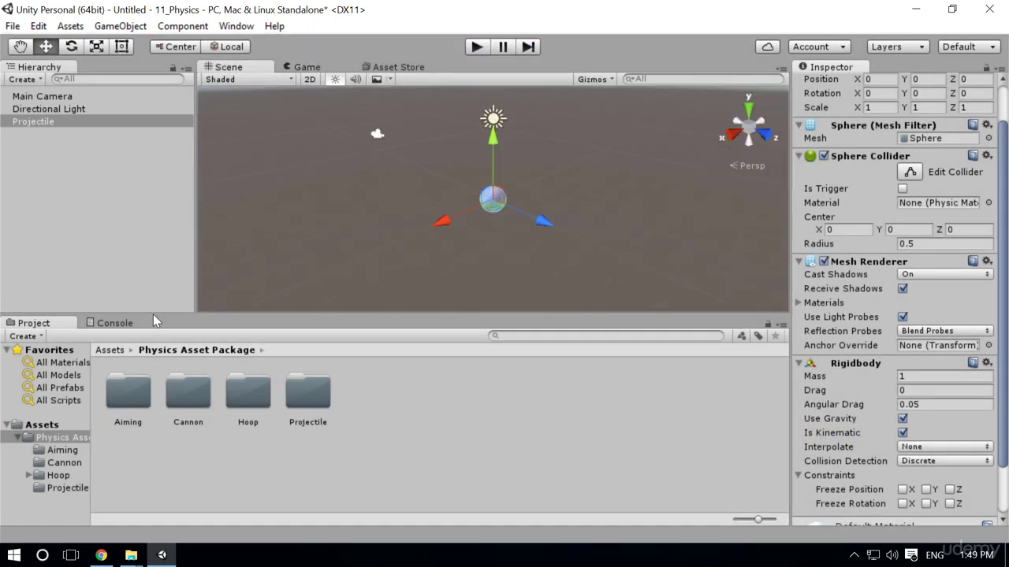
left_click(902, 432)
key("ctrl+s")
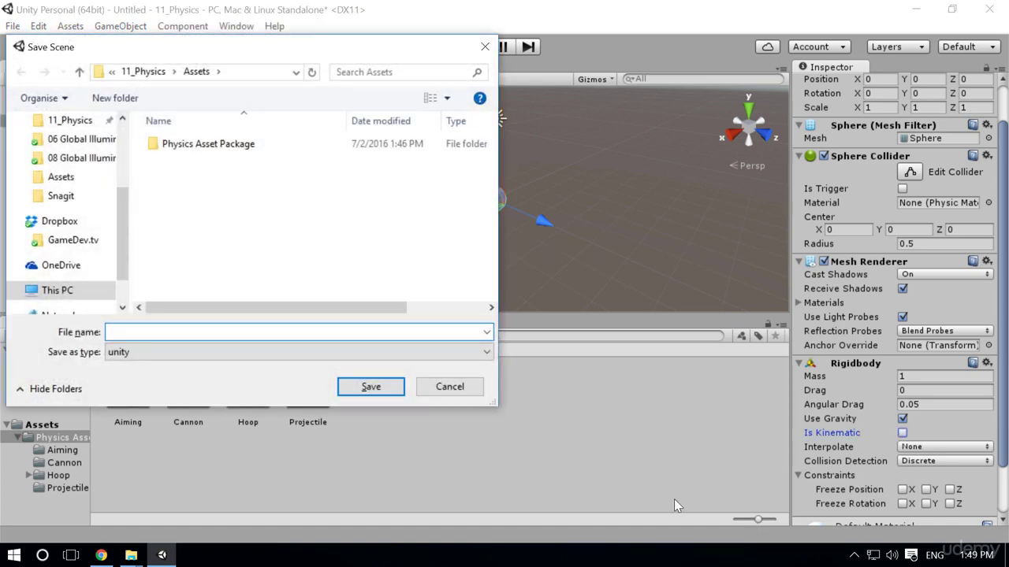
left_click(451, 387)
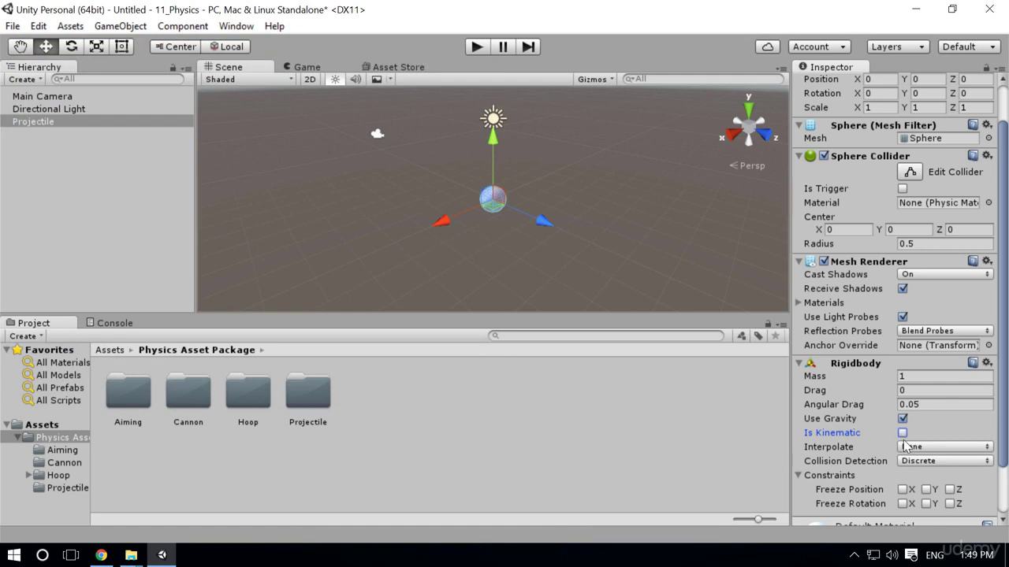
scroll(916, 458, "down", 3)
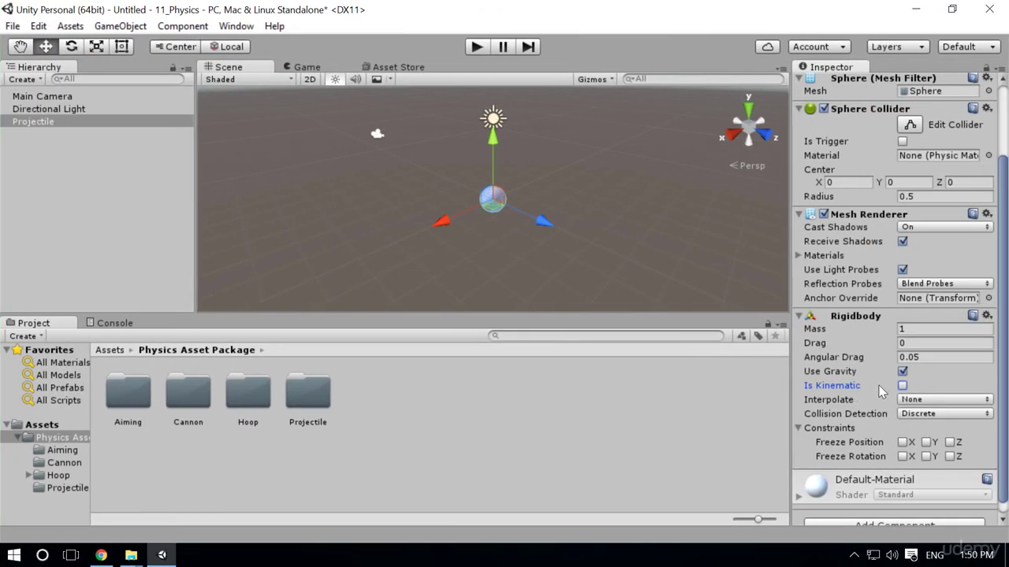
Step: Raise the Projectile sphere to Y 2.18
left_click(313, 280)
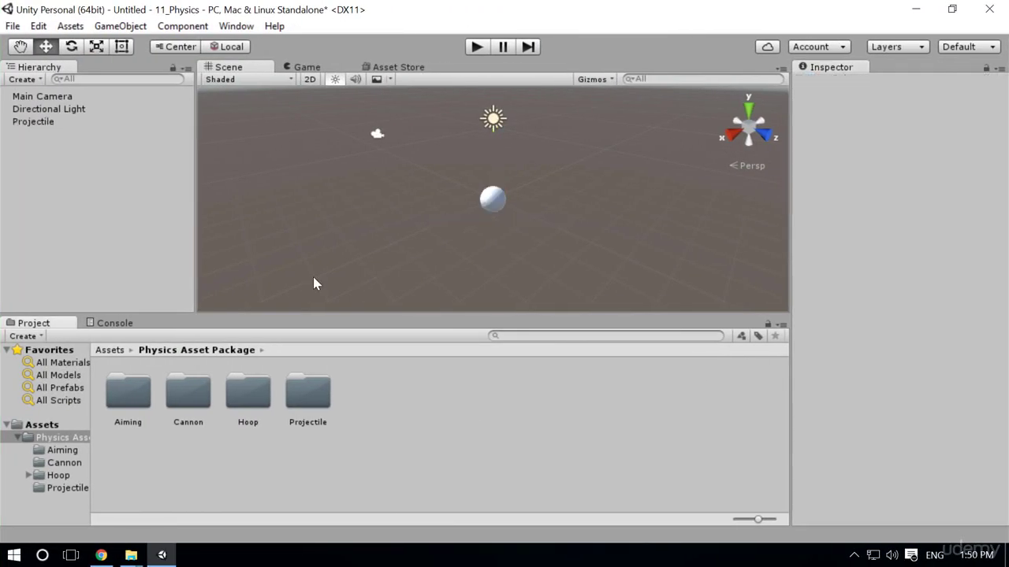
left_click(492, 189)
left_click_drag(492, 144, 485, 97)
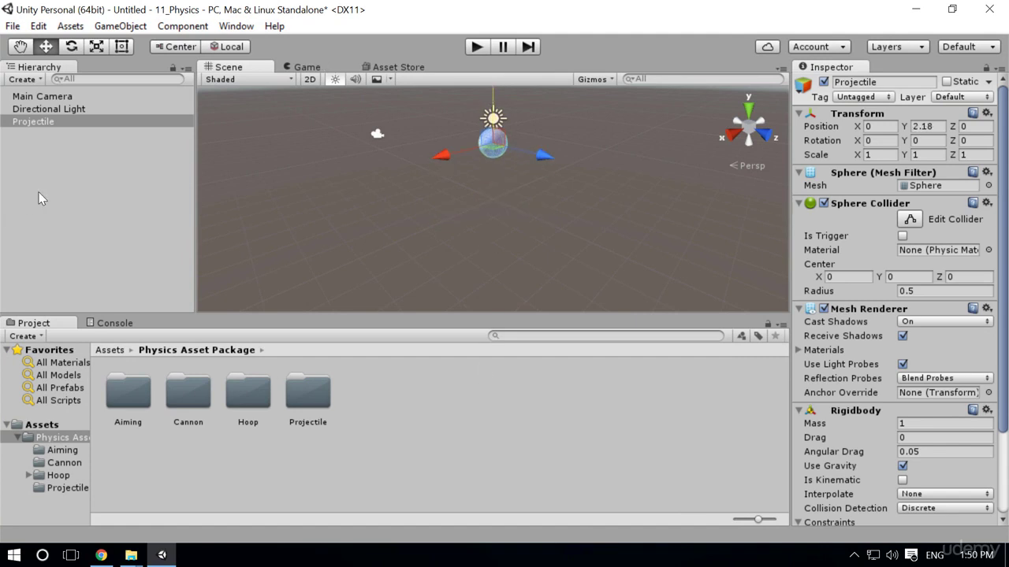
left_click(80, 182)
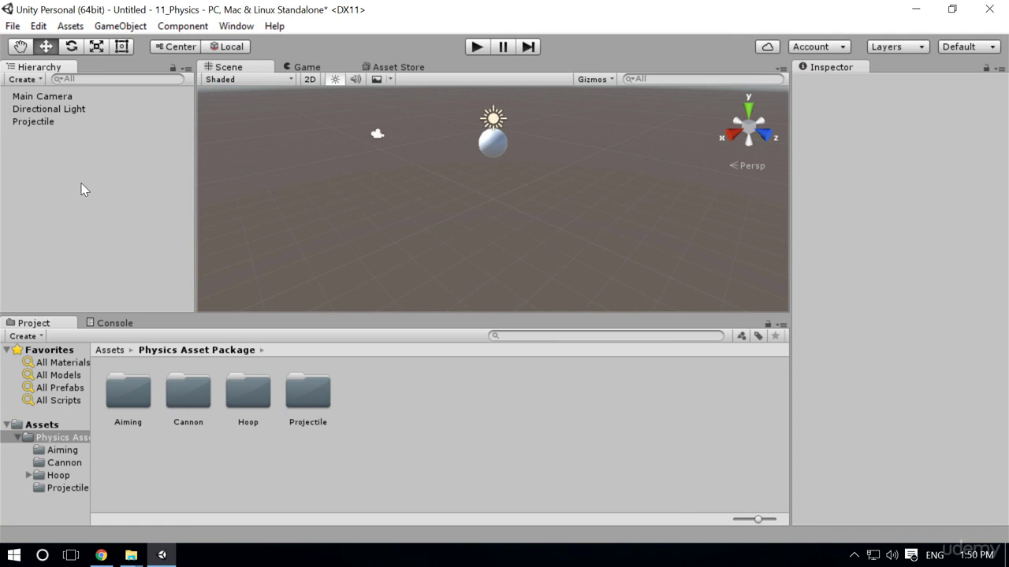
Step: Add a 3D Cylinder at the origin
right_click(81, 183)
mouse_move(134, 334)
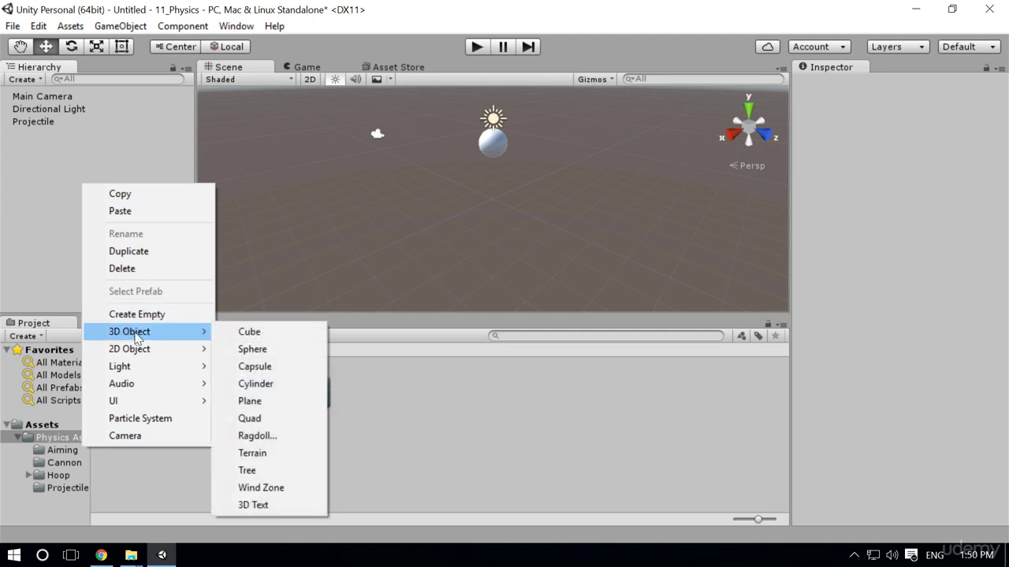
left_click(260, 384)
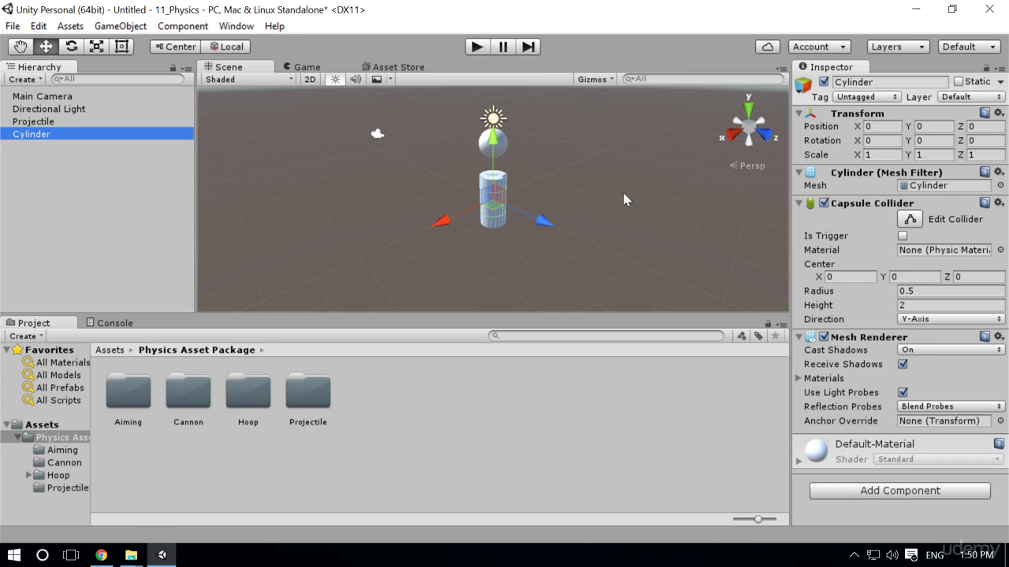
Step: Tilt the Cylinder, stretch its Y scale to 2.40361, move it to Y 1.05, Z -1.74, and play
key("e")
left_click_drag(550, 211, 361, 221)
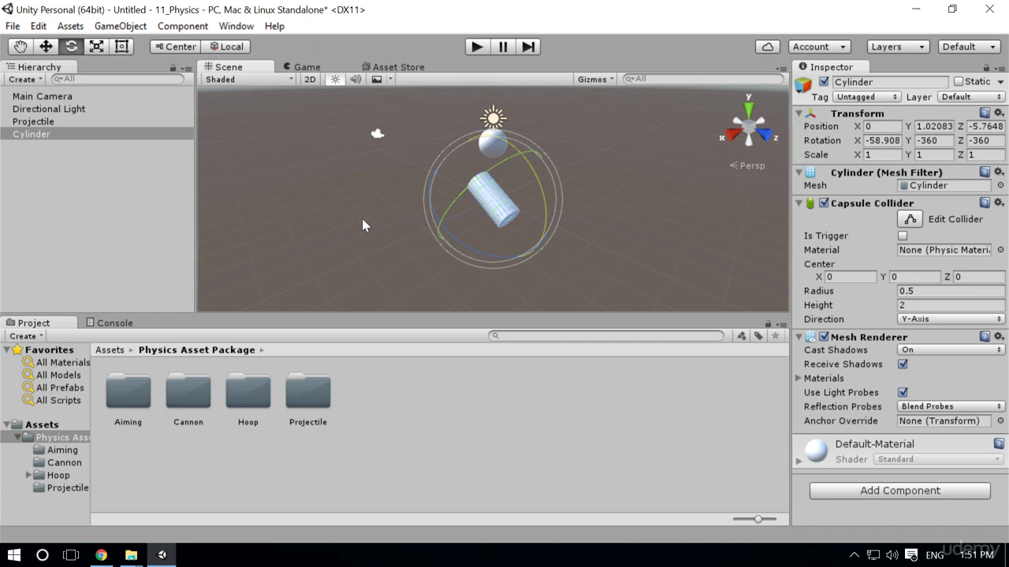
key("r")
left_click_drag(451, 160, 412, 148)
key("w")
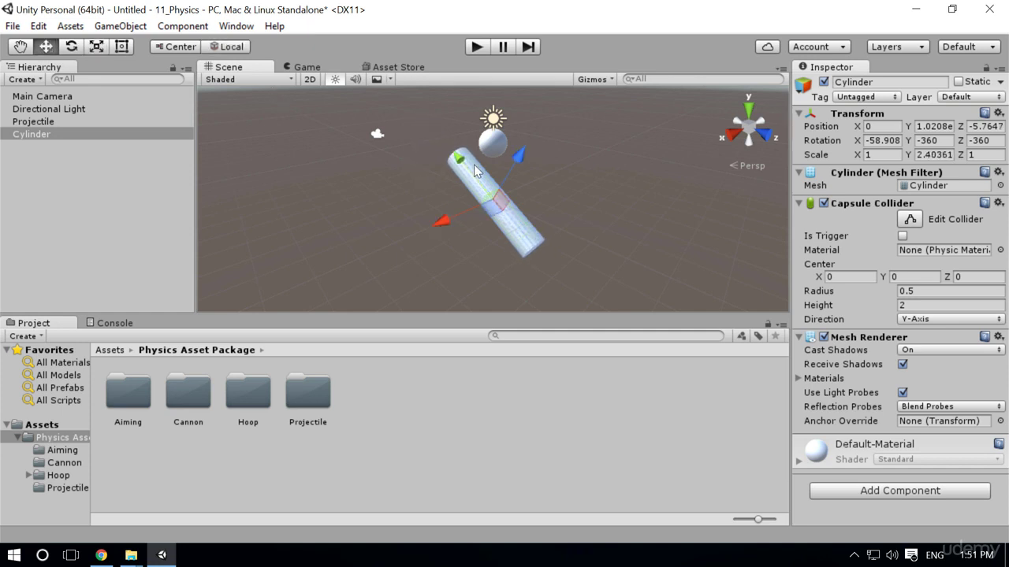
left_click_drag(478, 171, 465, 148)
left_click(476, 48)
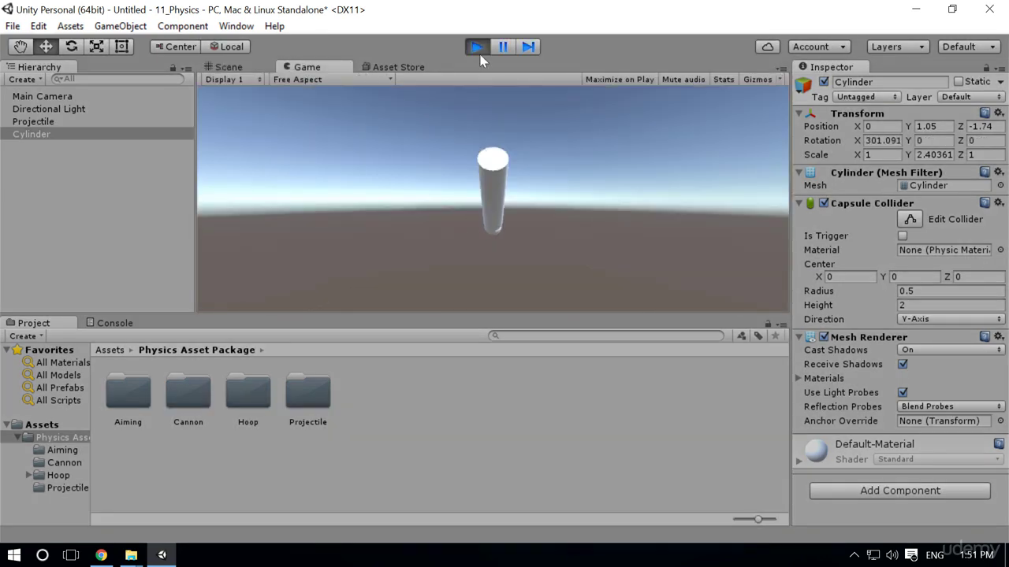
Step: Stop playback and re-tilt the cylinder to rotation 295.352, 180, 180
left_click(477, 47)
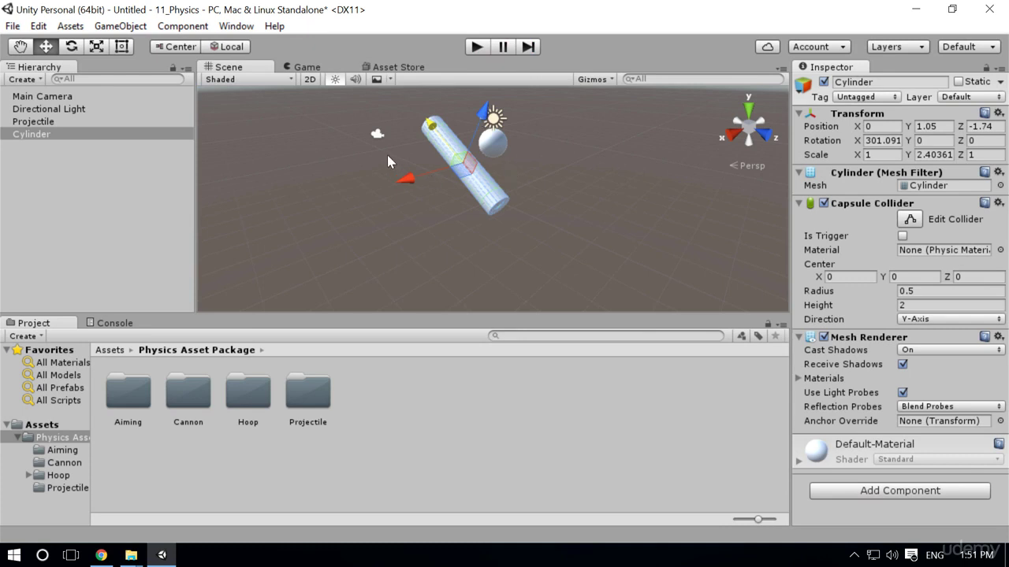
key("e")
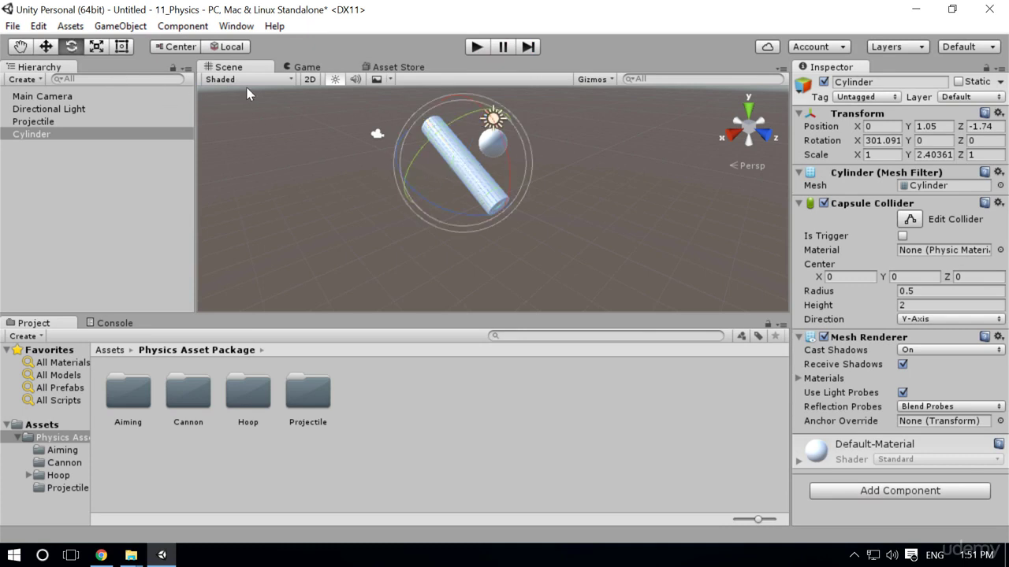
left_click_drag(514, 170, 289, 27)
Step: Move the cylinder to -0.01, 0.92, 2.14 in the sphere's falling path and play to test
key("w")
left_click_drag(451, 177, 520, 204)
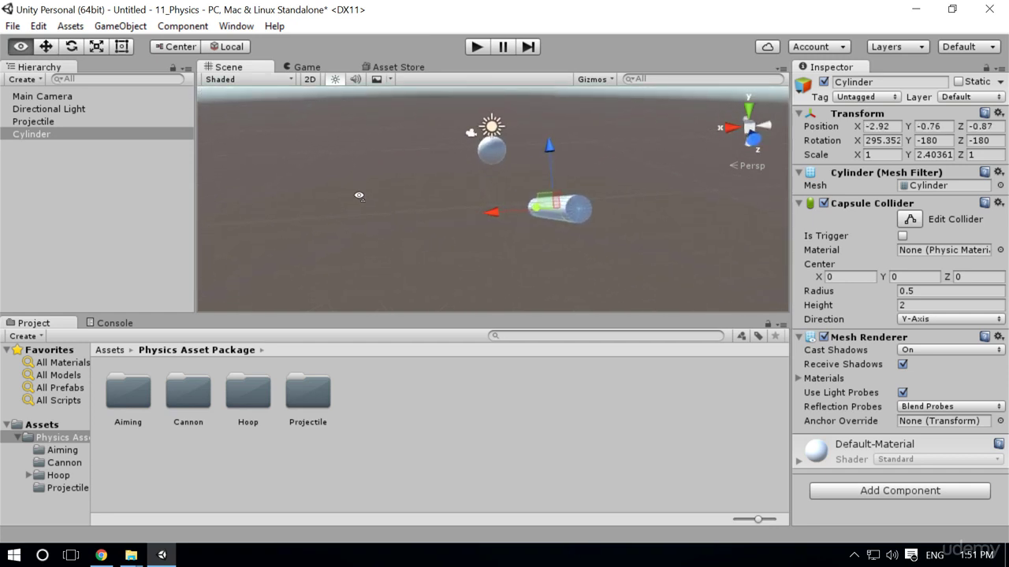
left_click_drag(355, 197, 168, 267, "alt")
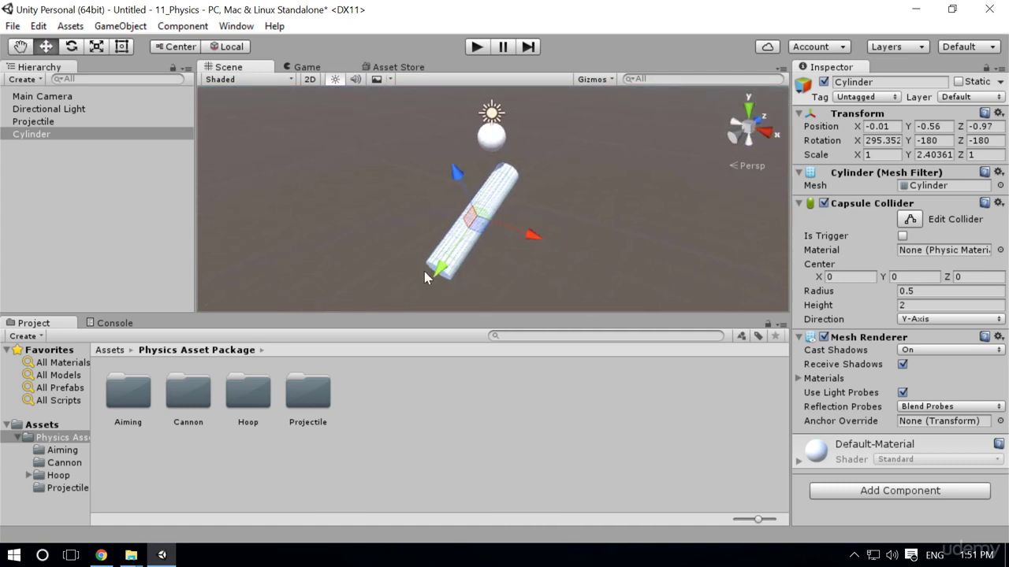
left_click_drag(424, 271, 478, 195)
key("ctrl+p")
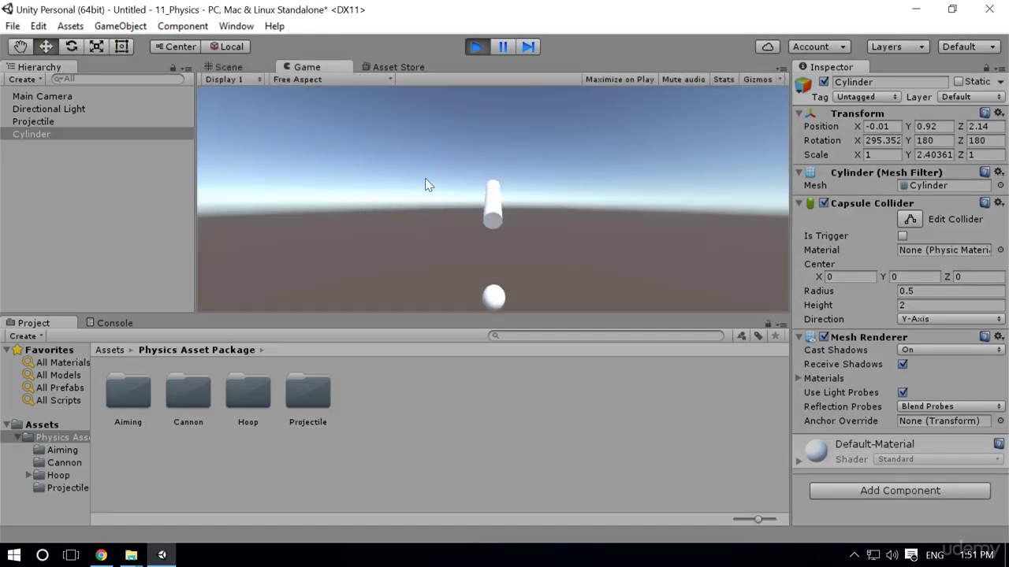
left_click(476, 47)
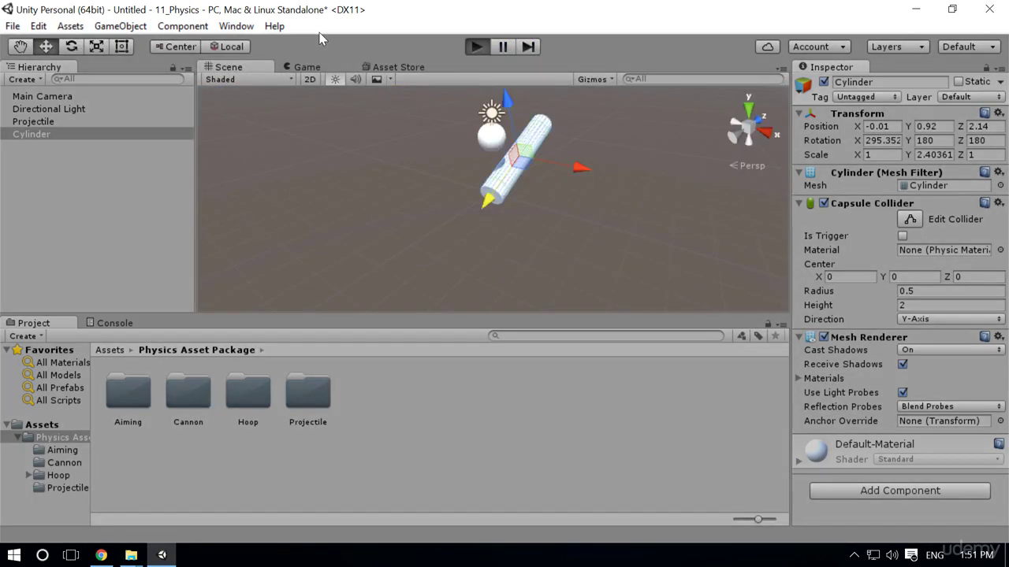
key("ctrl+p")
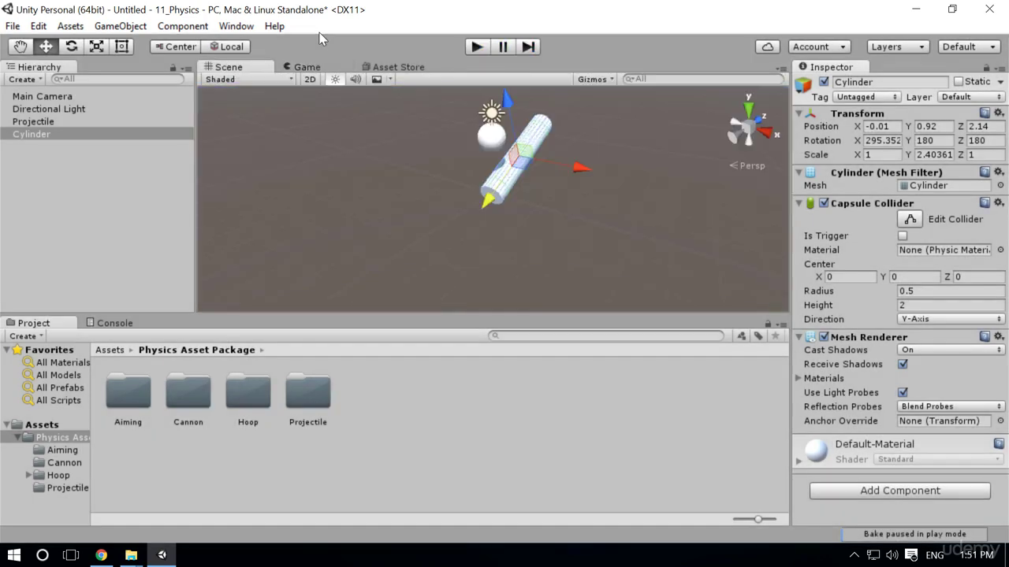
left_click(61, 167)
left_click(56, 134)
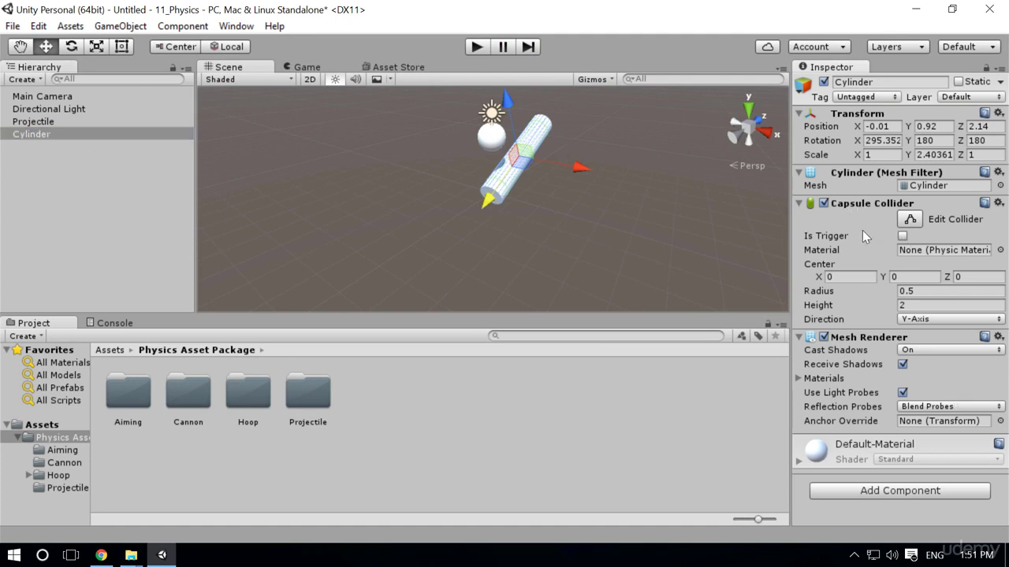
left_click_drag(295, 142, 246, 103, "alt")
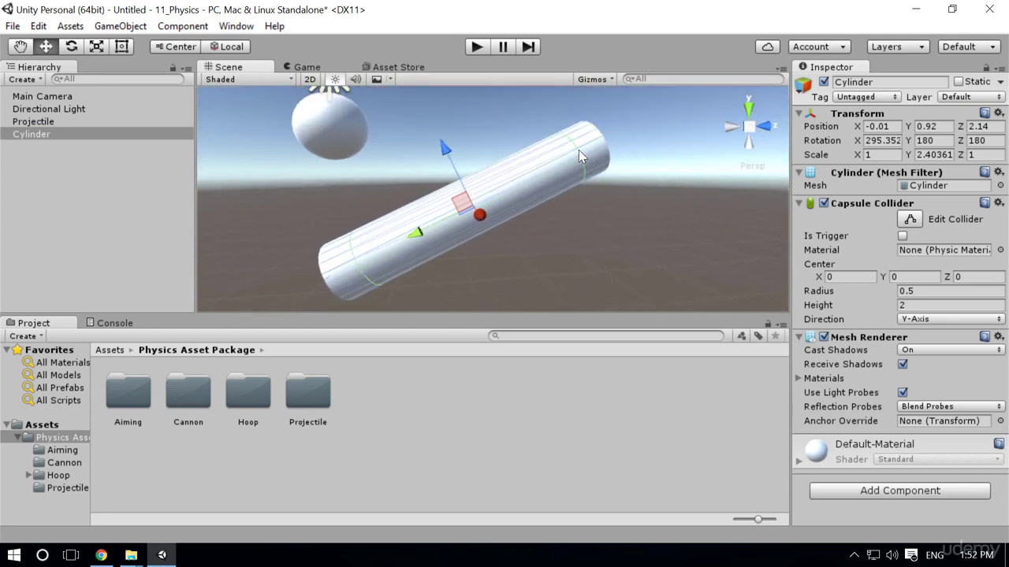
left_click_drag(288, 176, 944, 260, "alt")
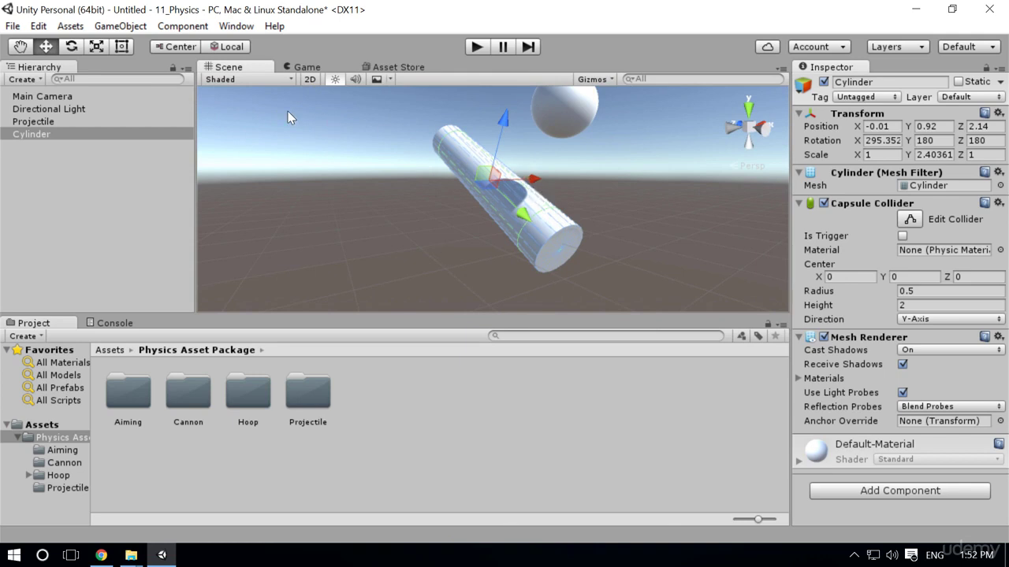
Step: Switch the Scene view draw mode from Shaded to Wireframe
left_click(240, 79)
left_click(264, 118)
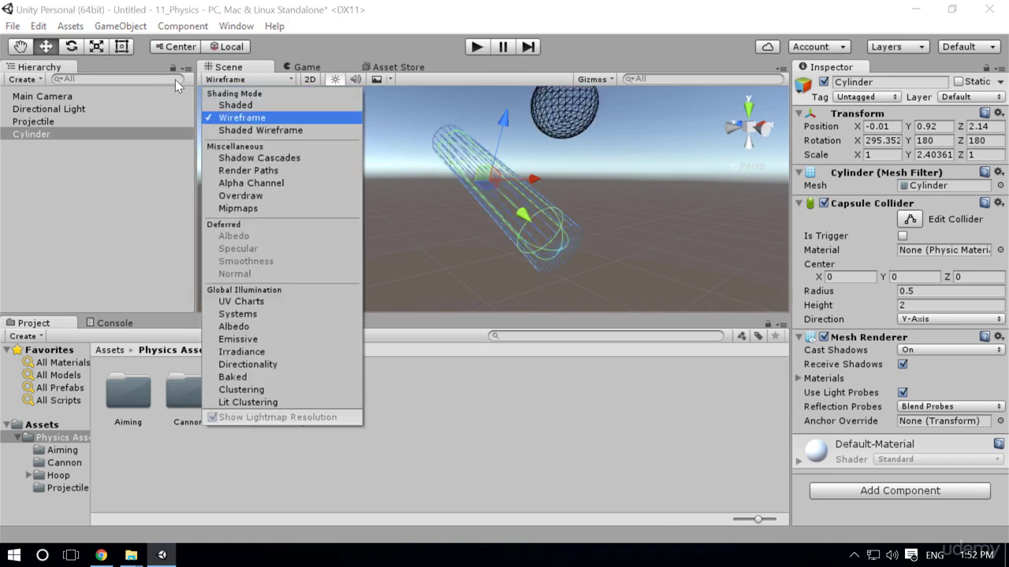
left_click(276, 85)
left_click(277, 82)
left_click(278, 82)
left_click(277, 81)
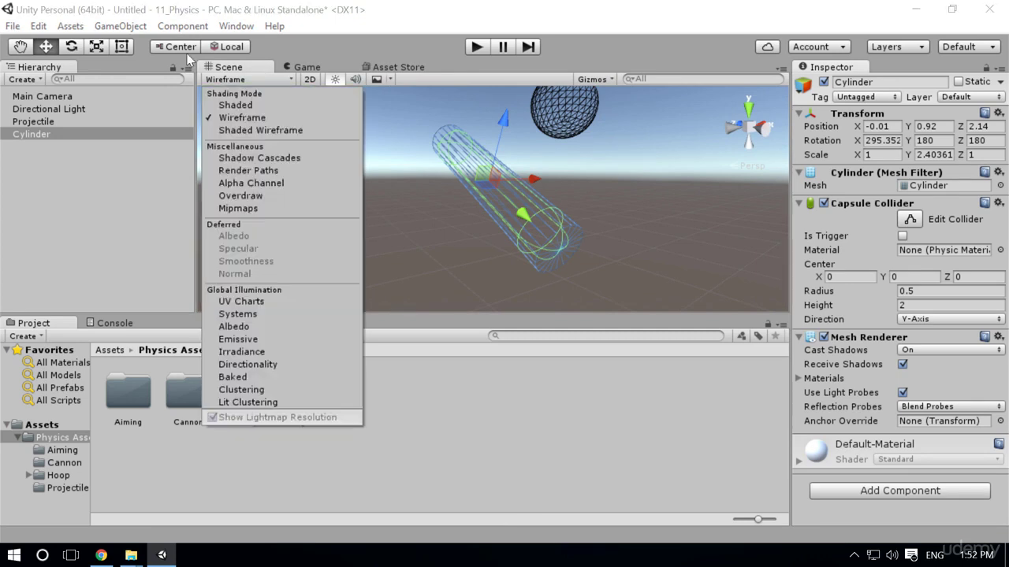
left_click(272, 105)
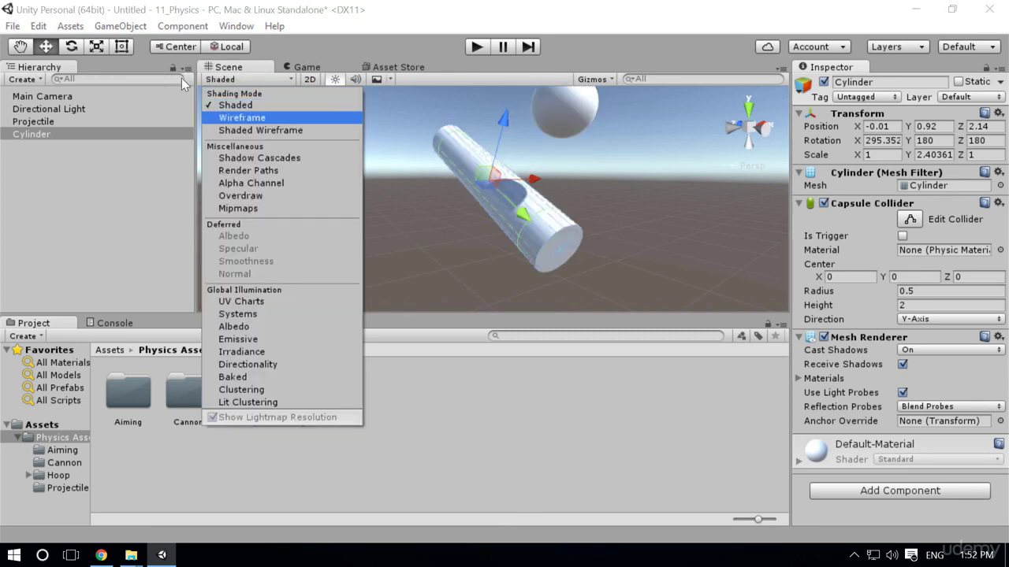
left_click(242, 117)
Step: Frame and orbit around the cylinder and the Projectile sphere to inspect their wireframes
mouse_move(526, 220)
left_mouse_down("alt")
mouse_move(655, 226)
mouse_move(333, 219)
left_mouse_up("alt")
key("f")
left_click_drag(94, 224, 820, 212, "alt")
left_click(33, 121)
key("f")
left_click_drag(709, 132, 513, 229, "alt")
left_click(710, 183)
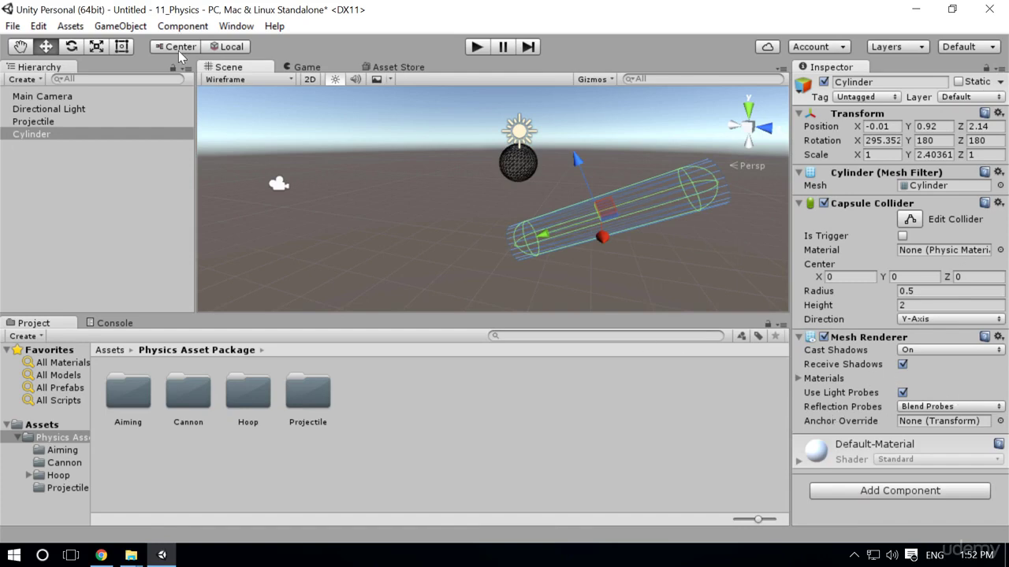
left_click_drag(522, 214, 311, 250, "alt")
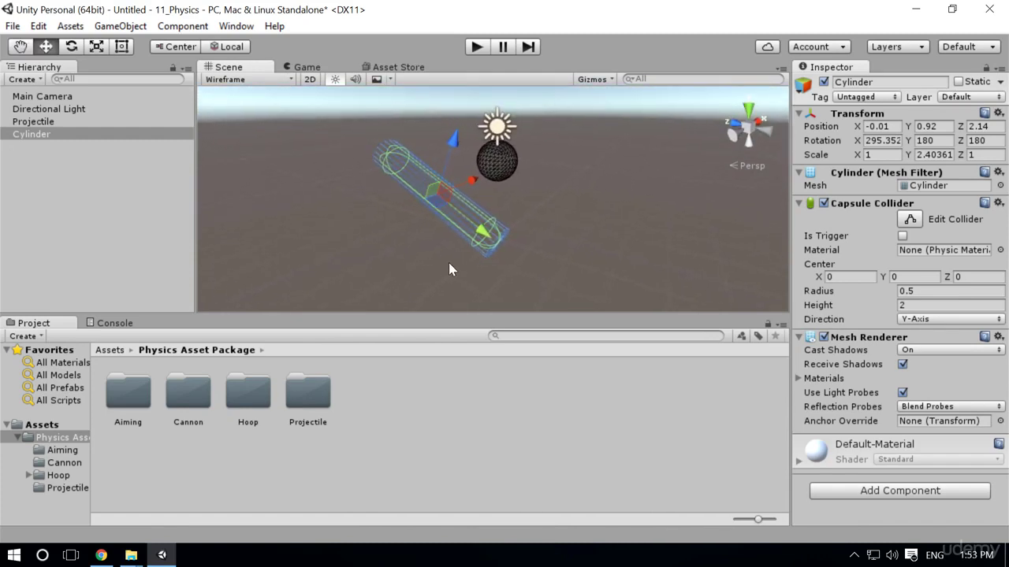
Step: Rename the cylinder to Cannon in the Inspector name field
left_click(96, 136)
left_click(864, 82)
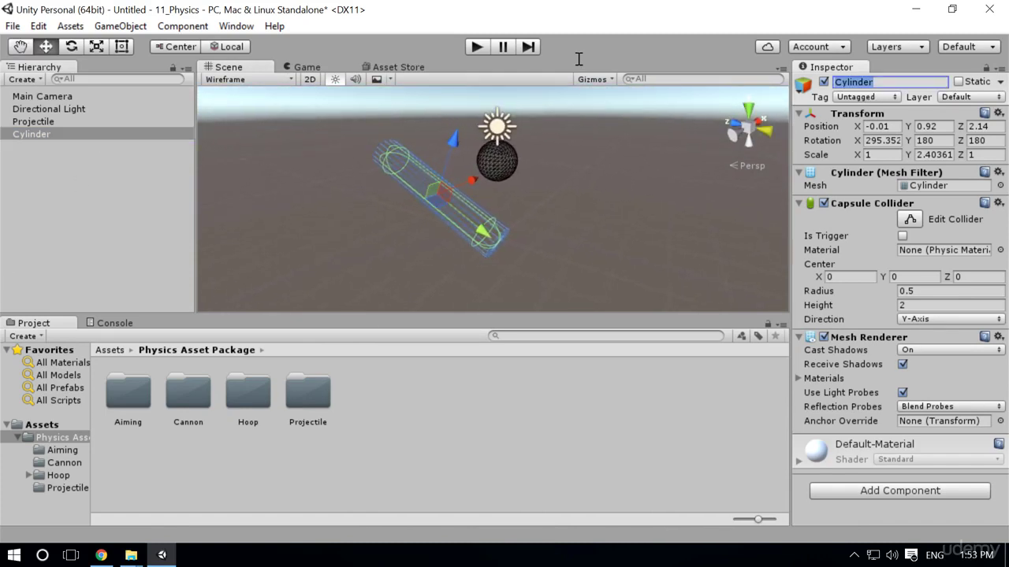
type("Cannon")
Step: Save the scene as Main
key("ctrl+s")
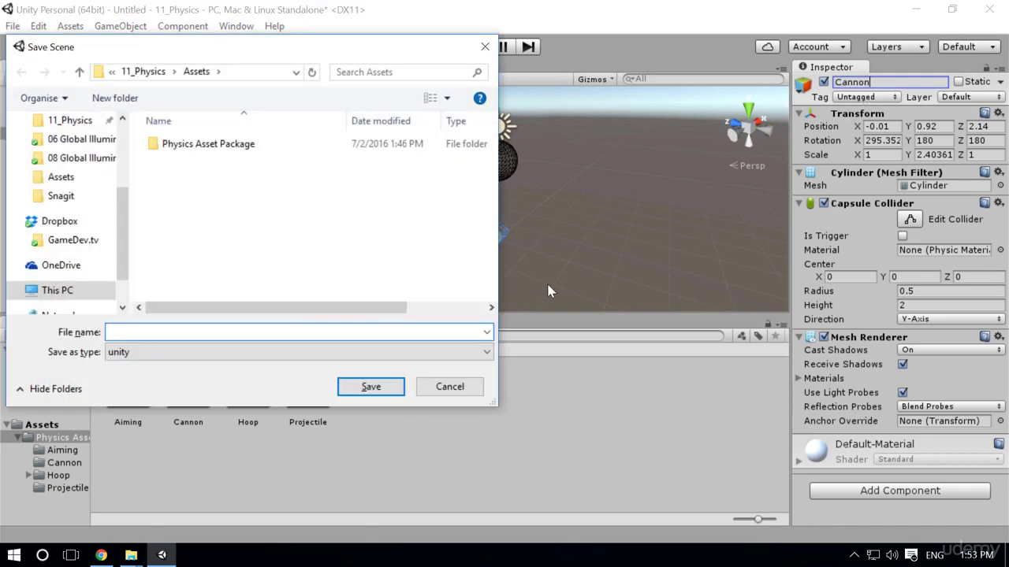
type("Main")
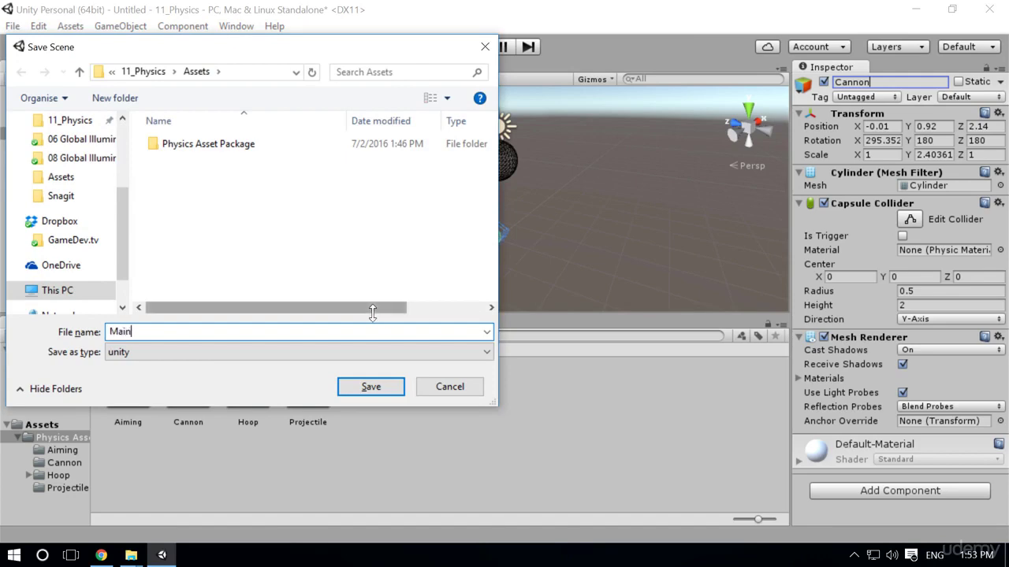
key("Return")
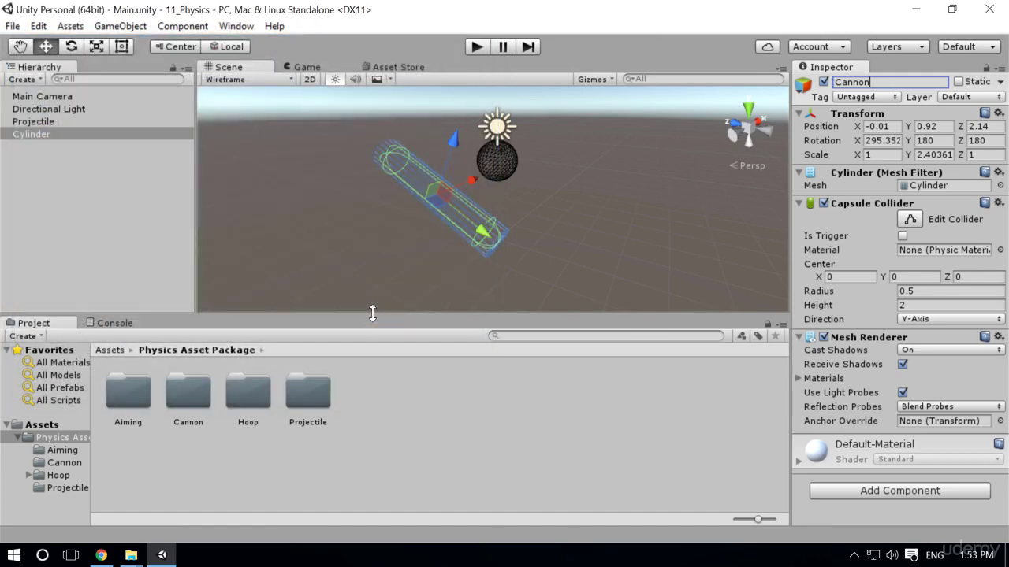